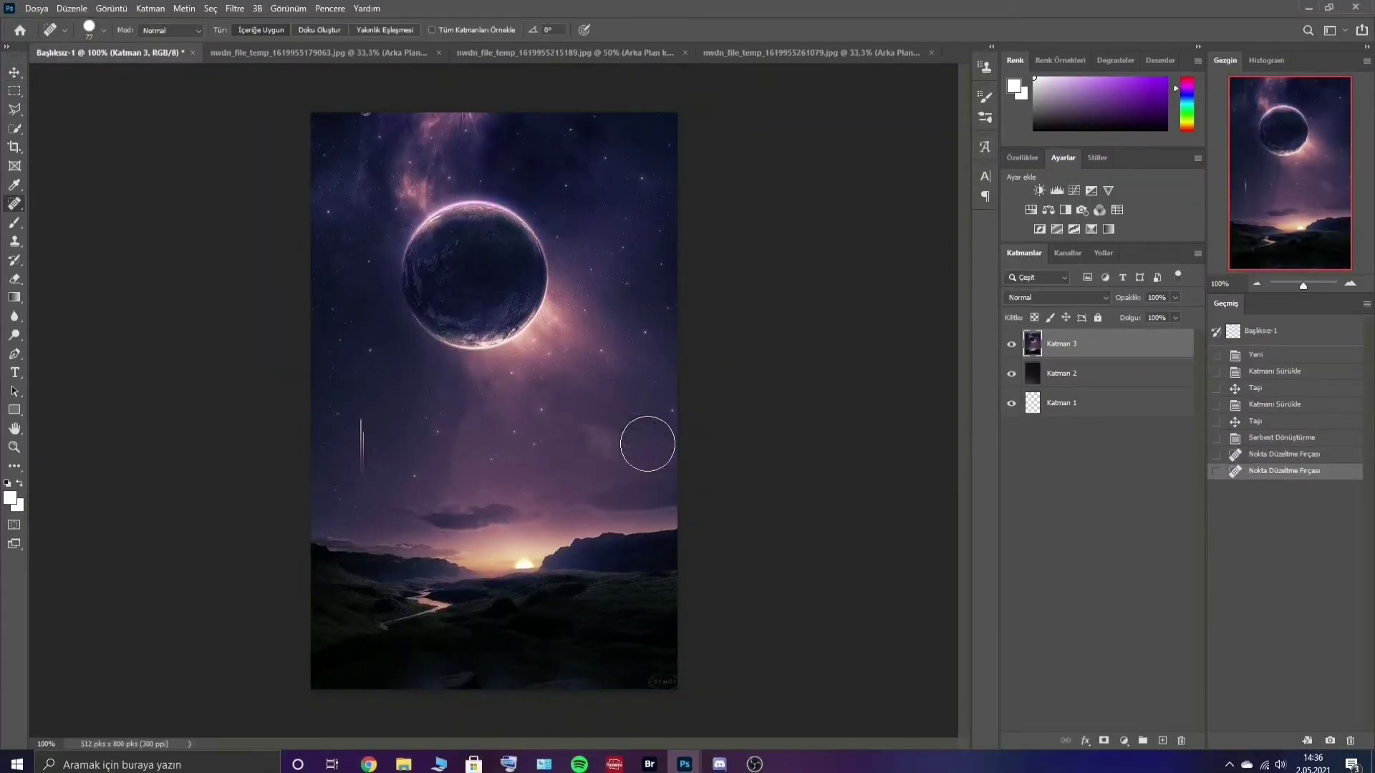
Spot-heal away the small sky planet and the dark cloud near the horizon
left_click_drag(422, 222, 530, 337)
left_click_drag(430, 315, 552, 268)
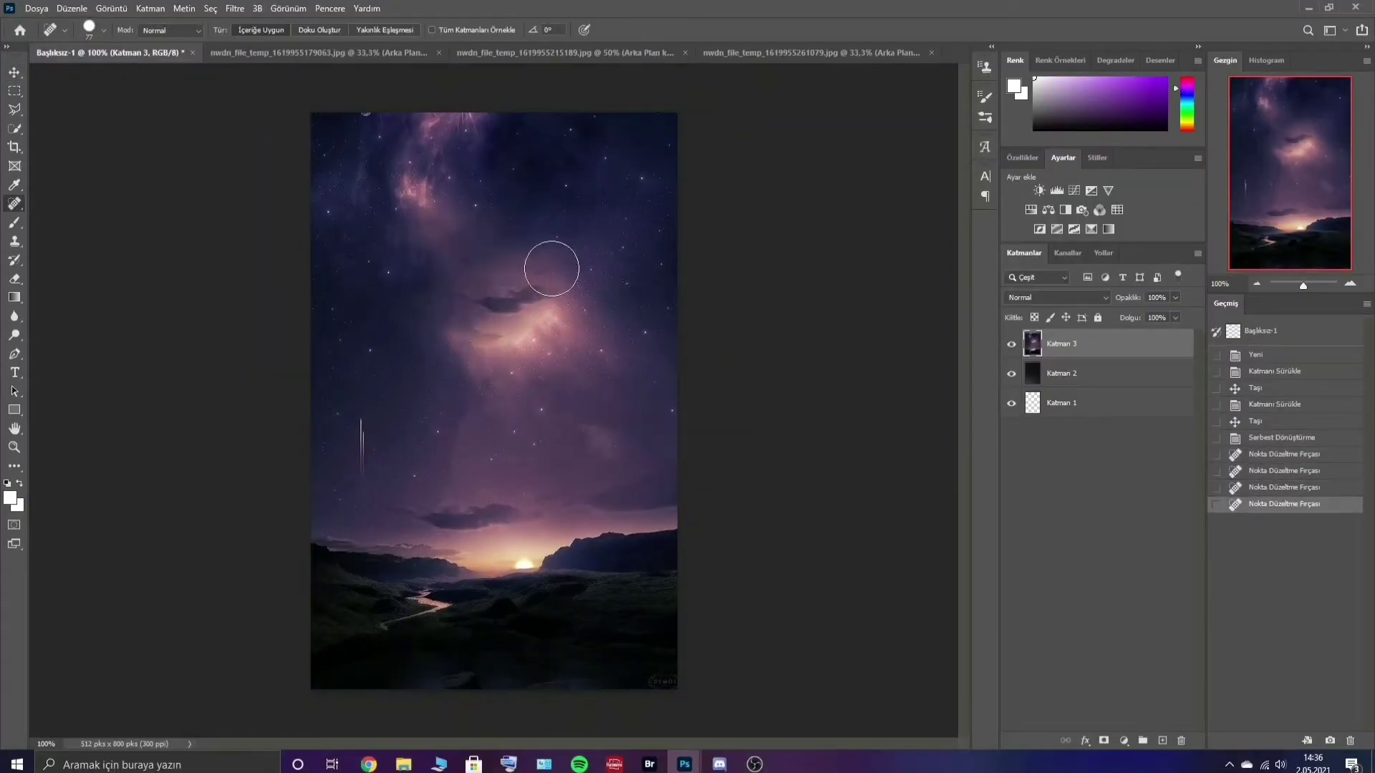
left_click_drag(616, 512, 386, 530)
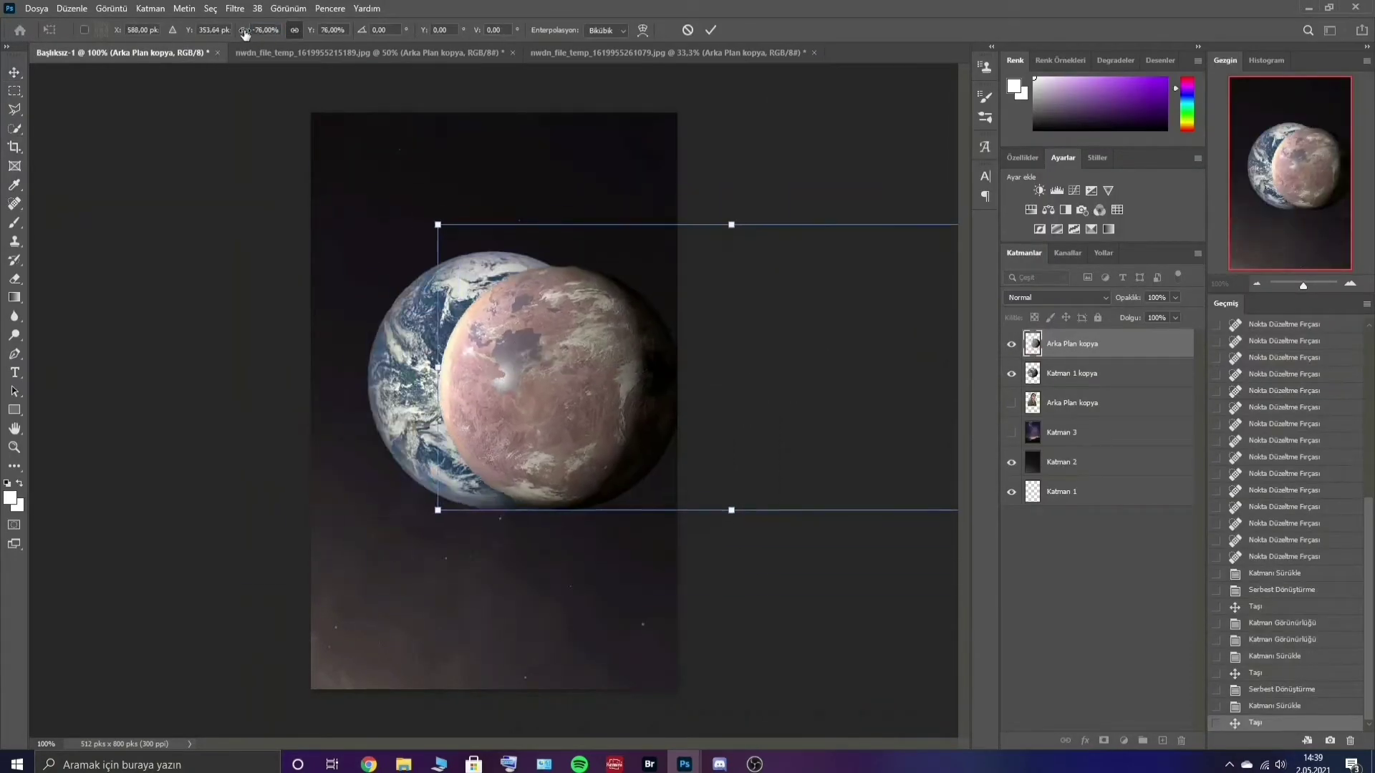
Place the reddish planet over the Earth and erase its left half
left_click_drag(558, 387, 491, 382)
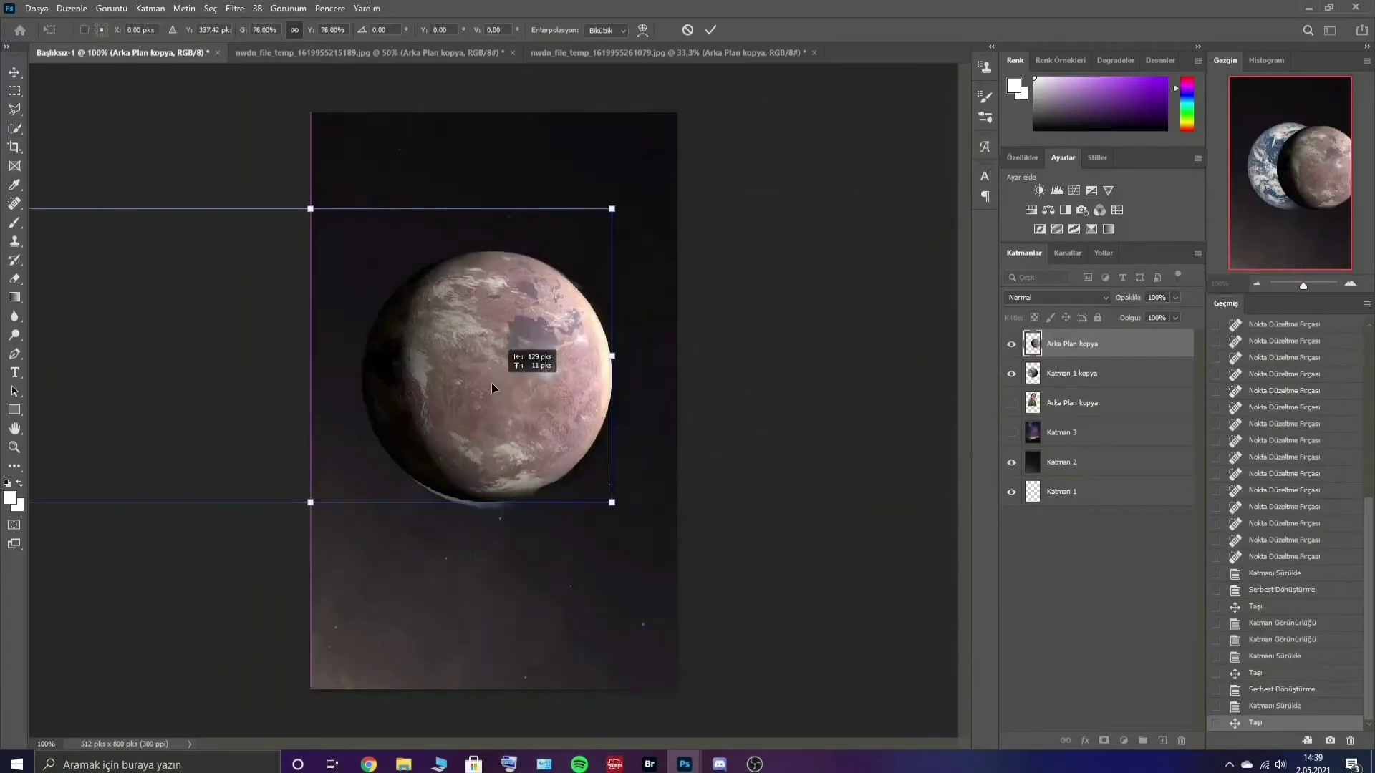
key("Return")
left_click_drag(312, 194, 499, 576)
left_click(15, 278)
left_click_drag(429, 322, 451, 365)
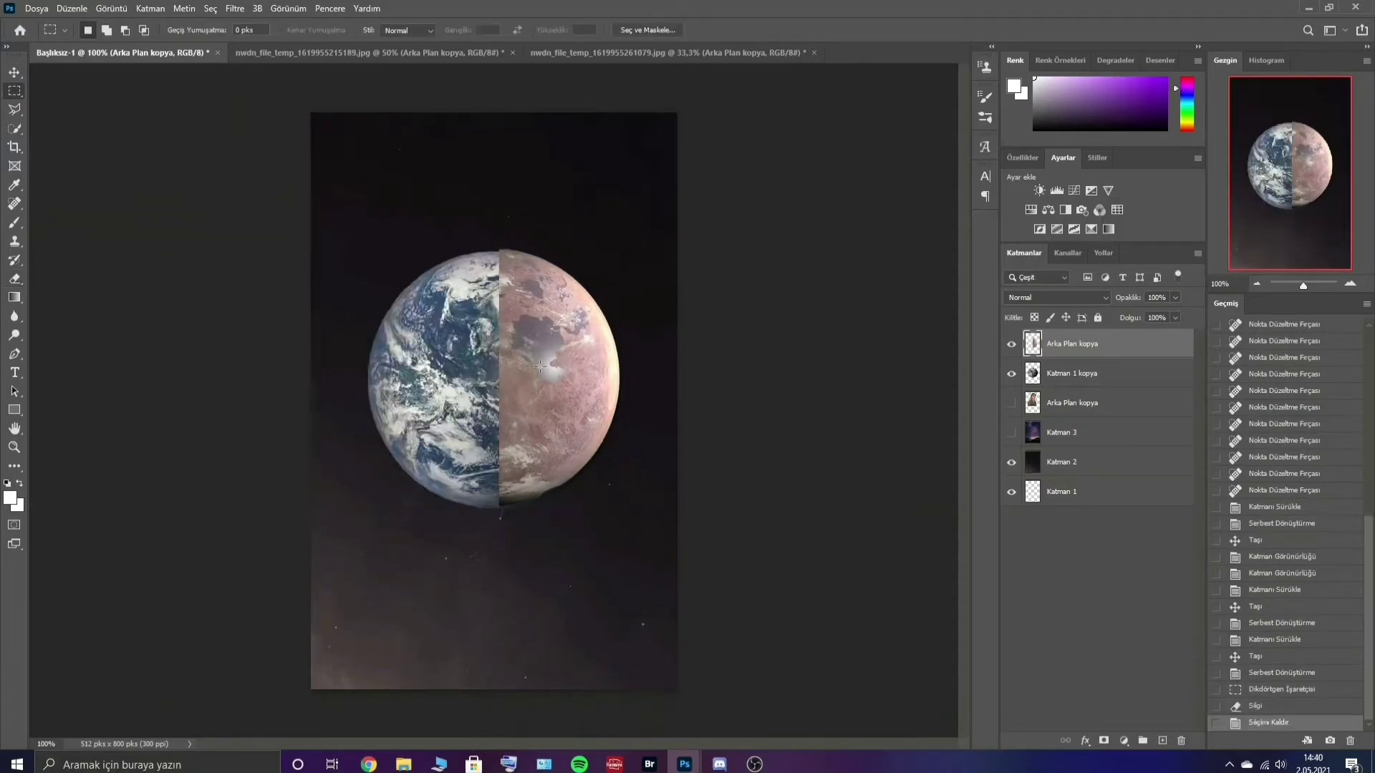
Nudge the red half to align the seam and merge it with the Earth layer
key("v")
key("Down")
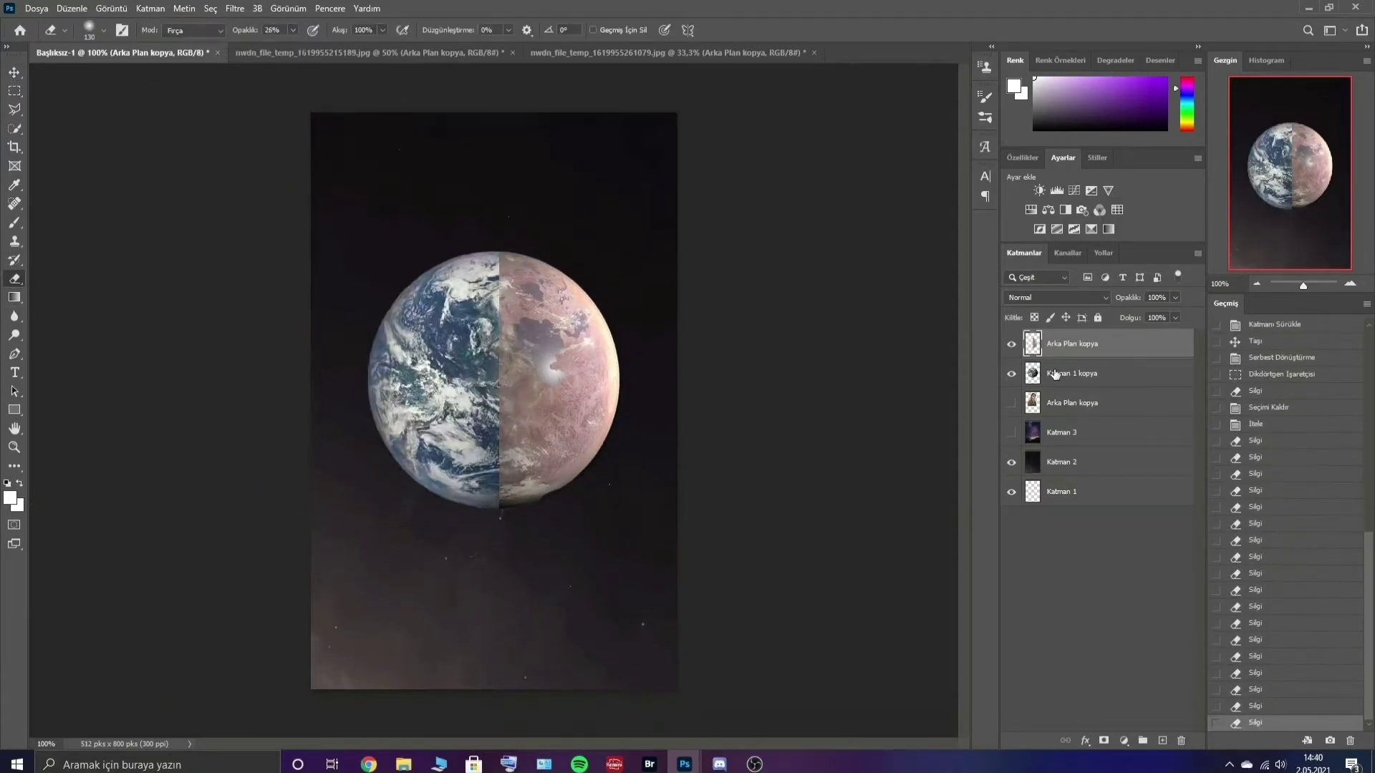
left_click(1101, 337, "shift")
key("ctrl+e")
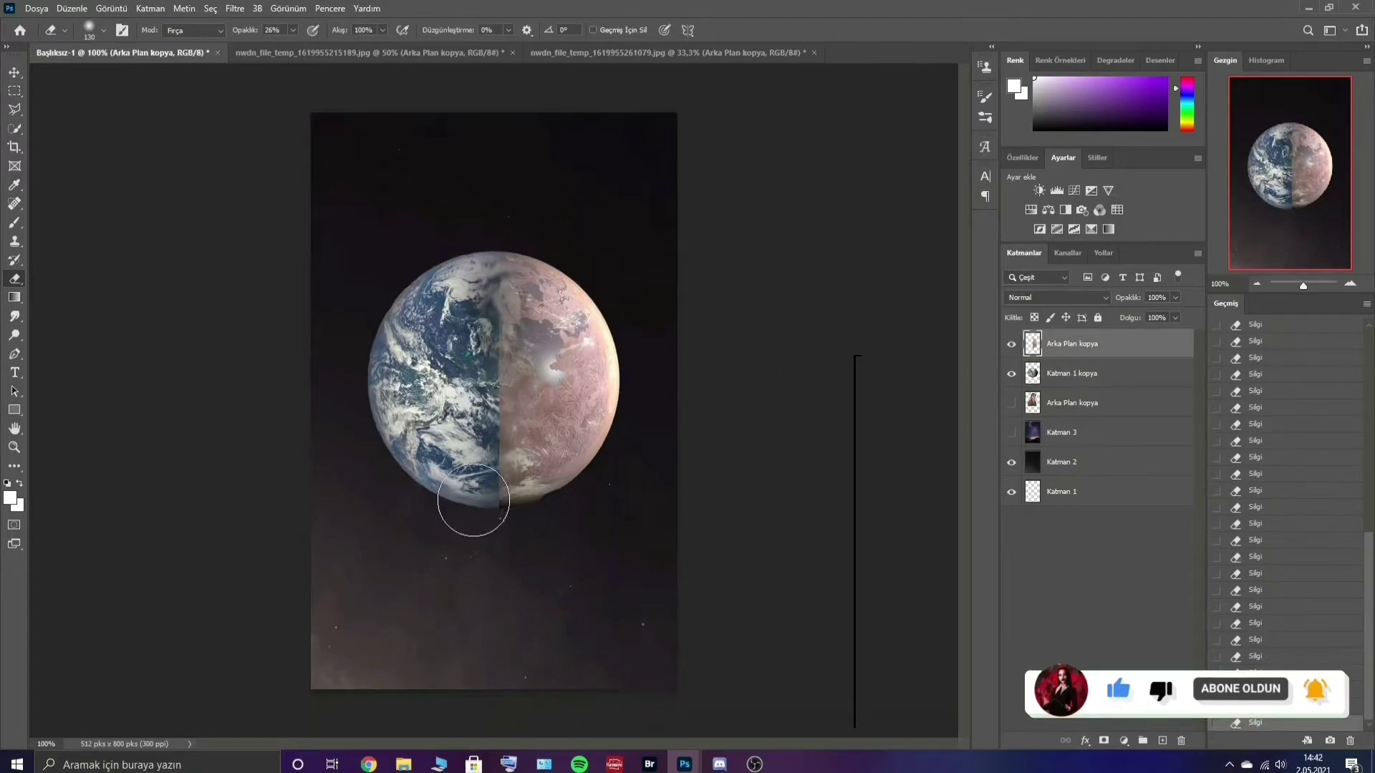
key("alt+bracketleft")
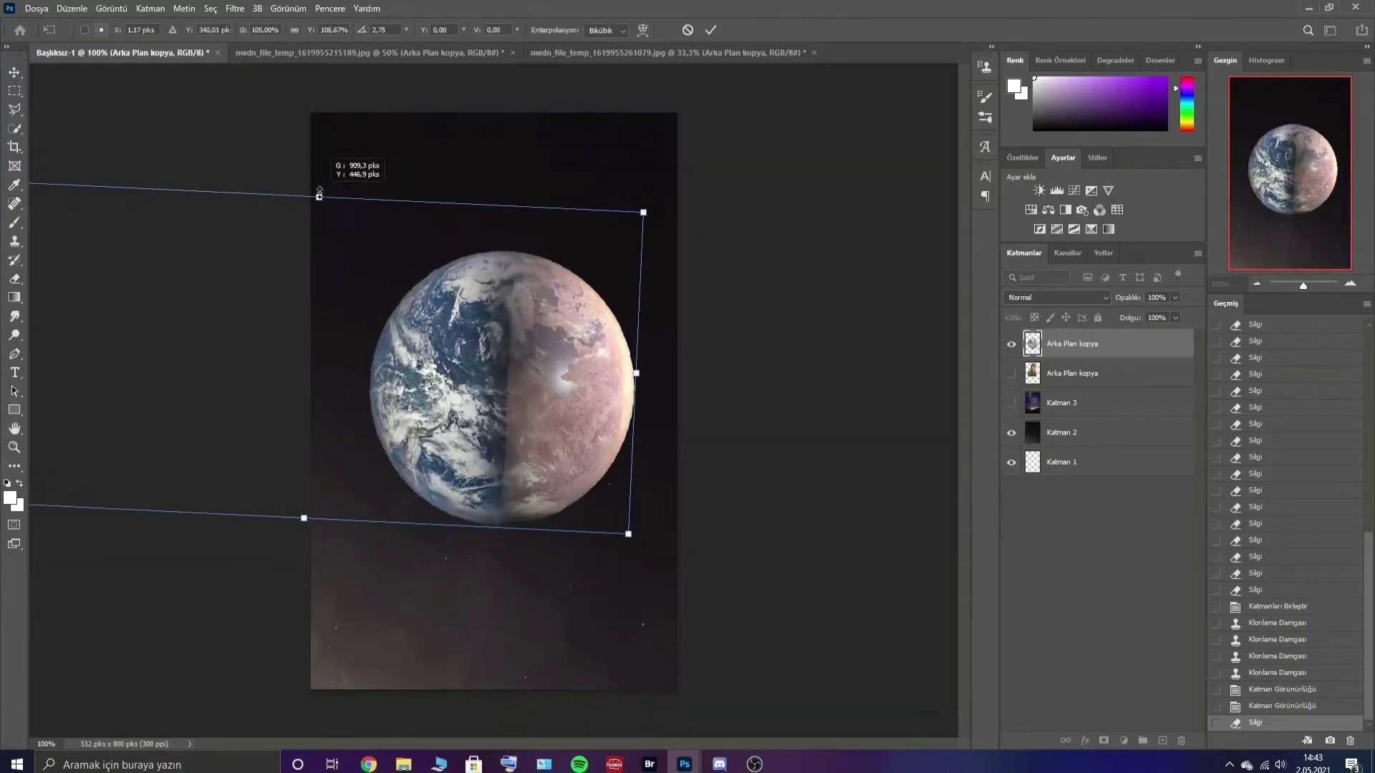
Show the woman above the planet, then reposition, tilt and enlarge the planet behind her head
left_click(1011, 373)
key("ctrl+bracketleft")
left_click_drag(504, 527, 479, 483)
key("ctrl+t")
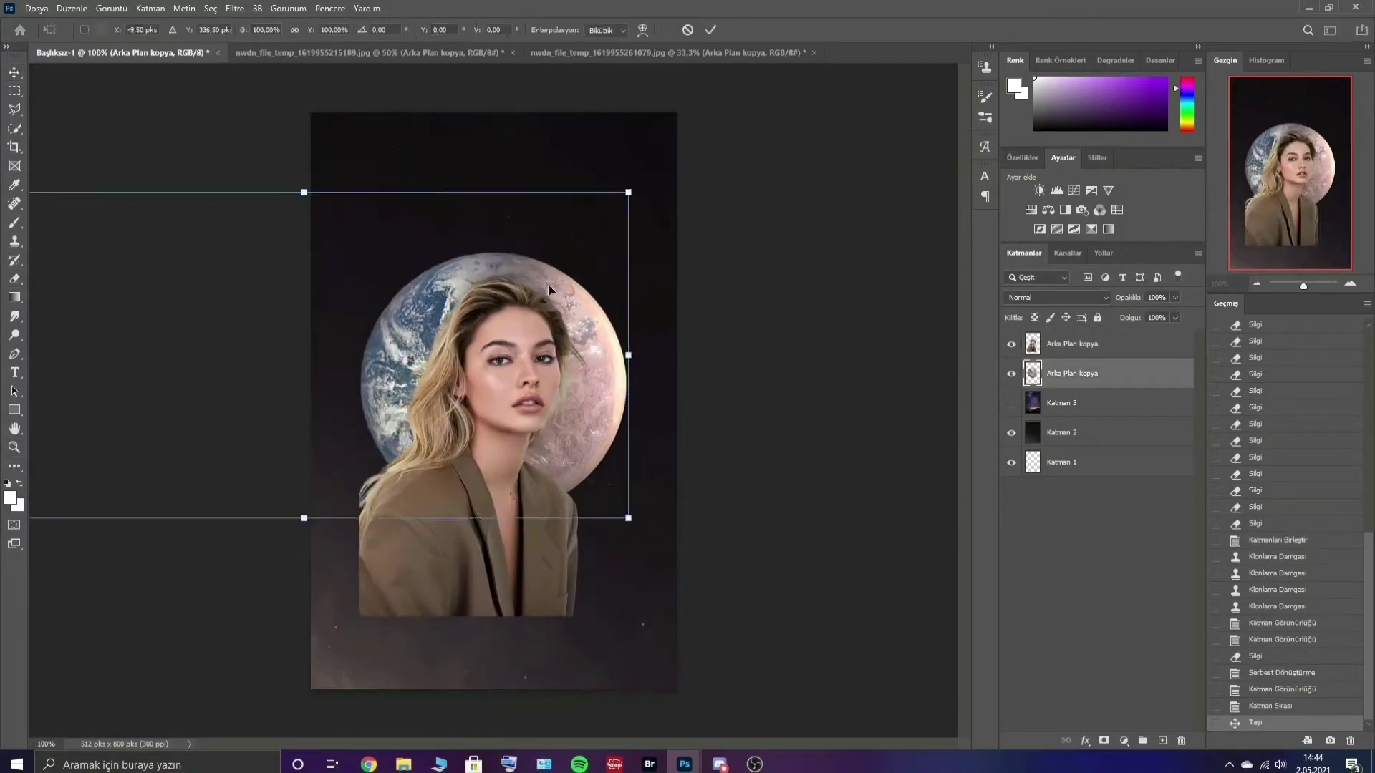
mouse_move(548, 285)
left_mouse_down()
mouse_move(622, 231)
mouse_move(537, 363)
left_mouse_up()
left_click_drag(660, 392, 644, 459)
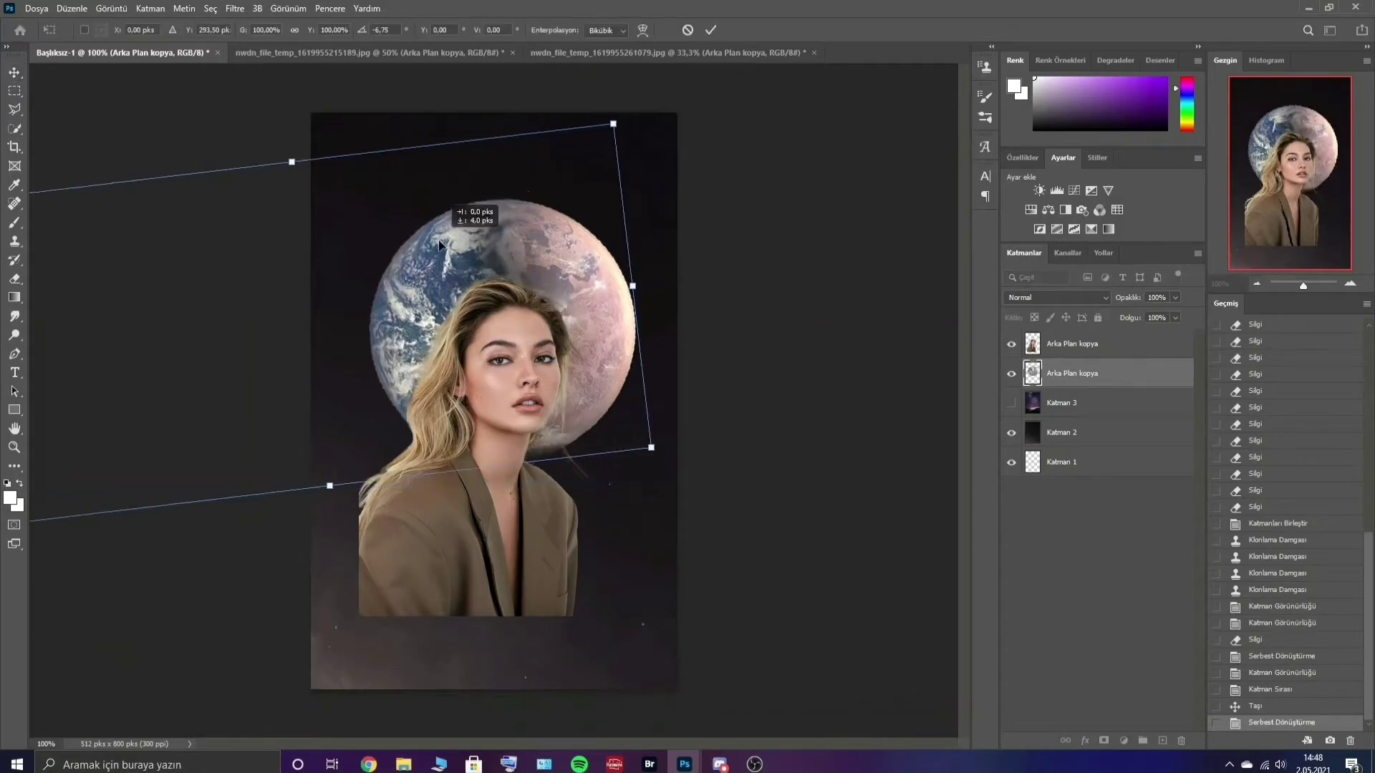
left_click_drag(431, 294, 435, 305)
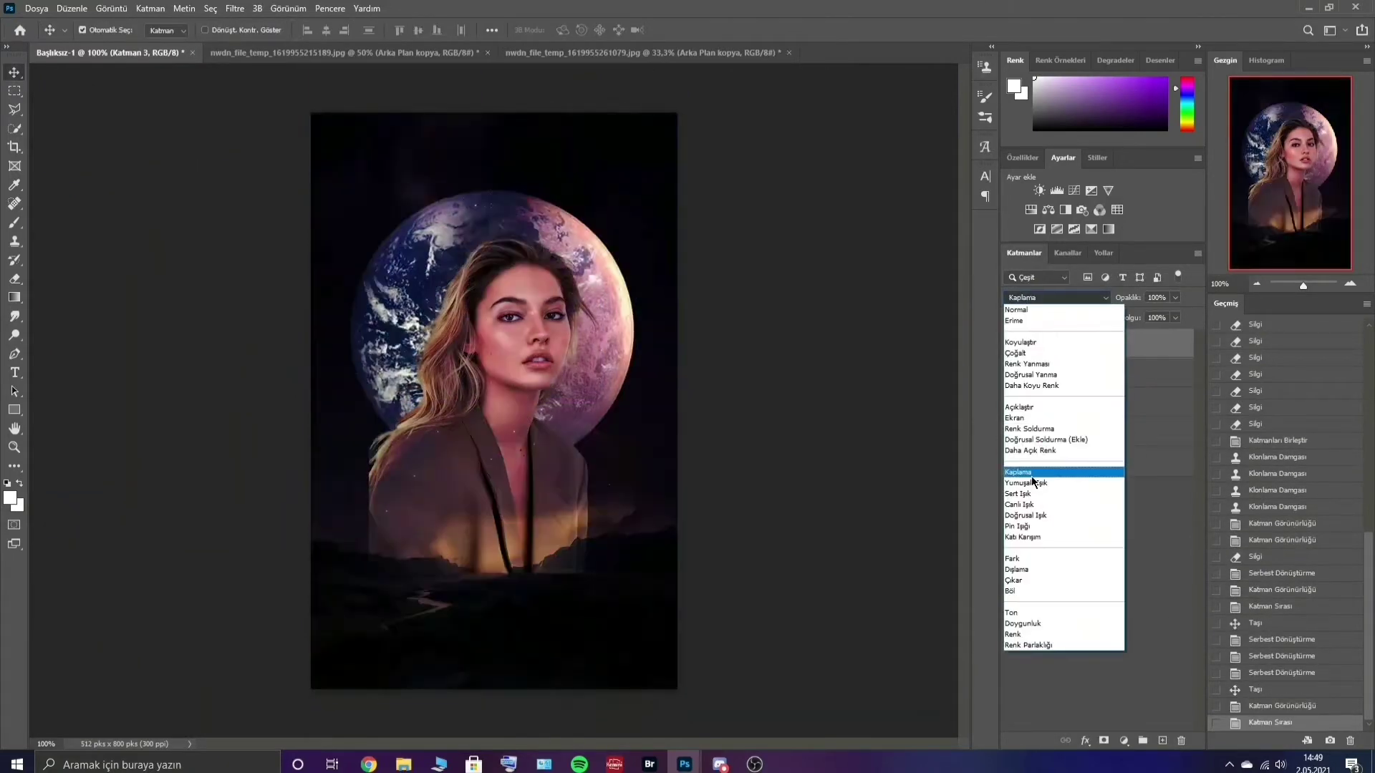
Set the landscape layer to Vivid Light and fade its lower edges with a soft eraser
left_click(1039, 506)
key("e")
left_click(89, 30)
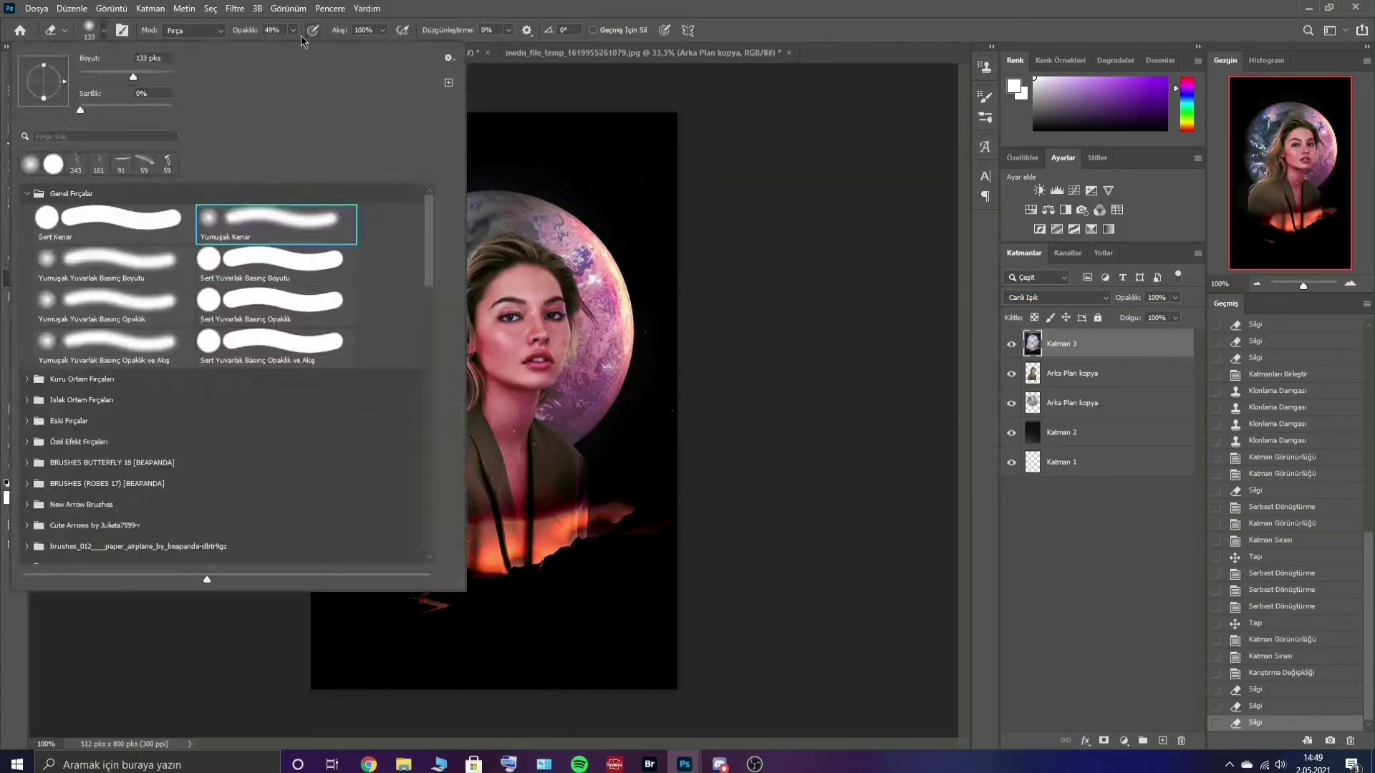
mouse_move(501, 502)
left_mouse_down()
mouse_move(583, 388)
mouse_move(478, 516)
left_mouse_up()
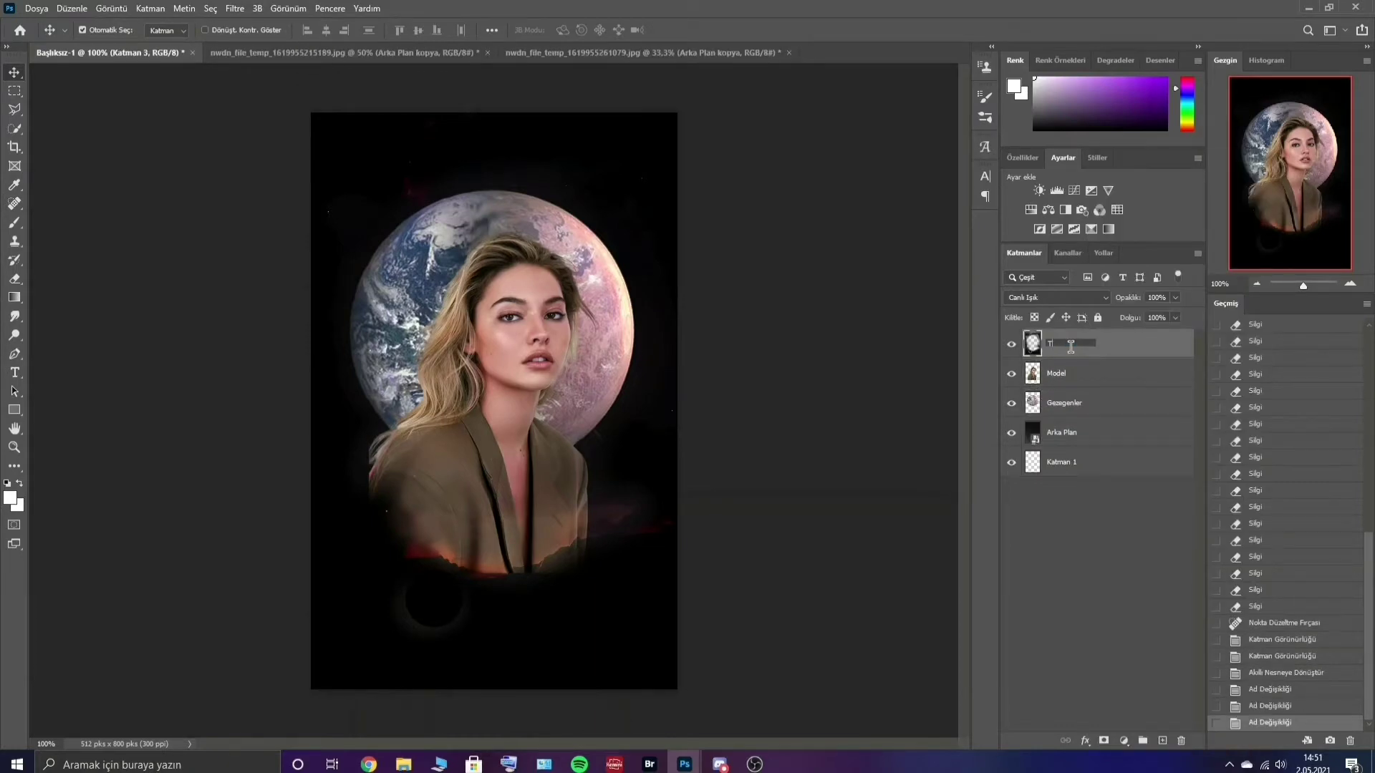
Smooth the Arka Plan background with the Topaz Clean filter
left_click(234, 8)
left_click(472, 353)
key("Return")
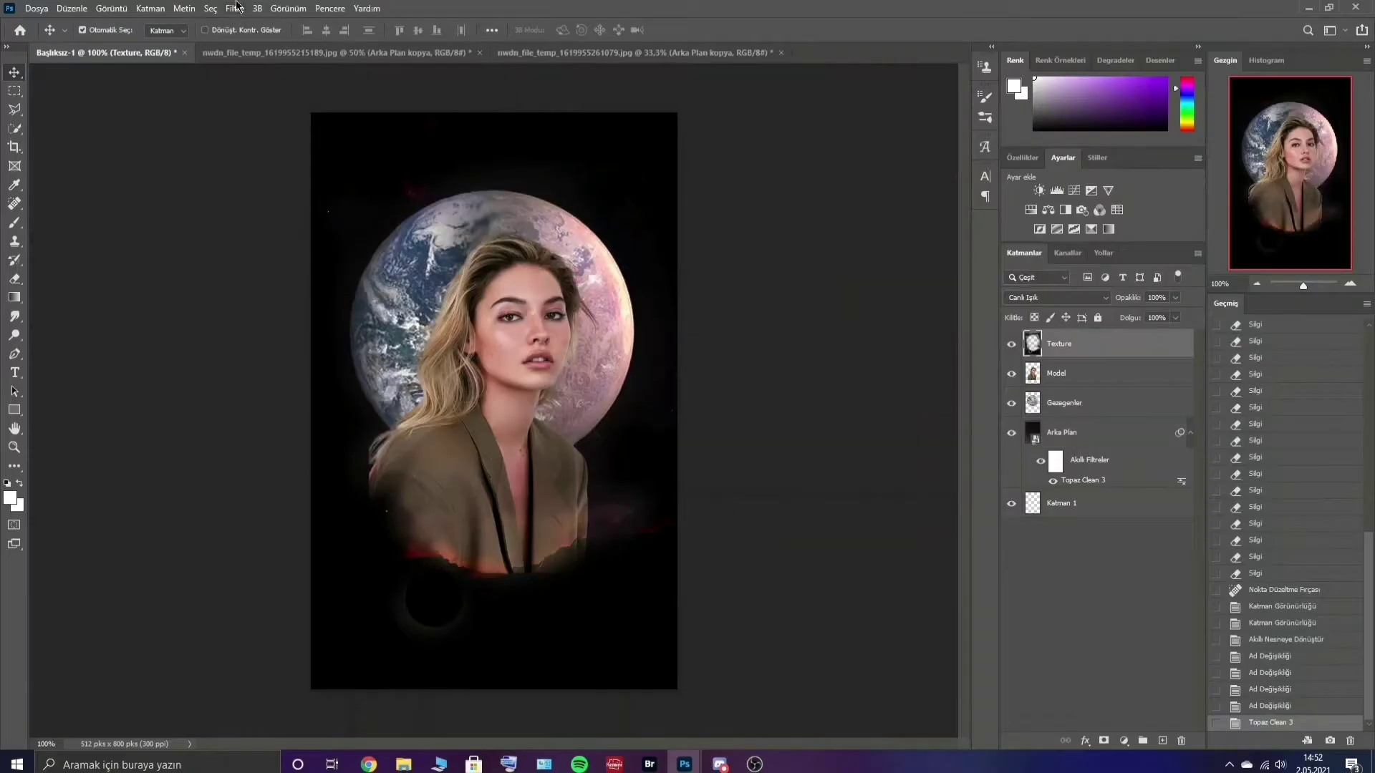
Shift the planet's hue and reduce its saturation with Hue/Saturation
left_click(111, 8)
key("ctrl+u")
left_click_drag(844, 234, 795, 236)
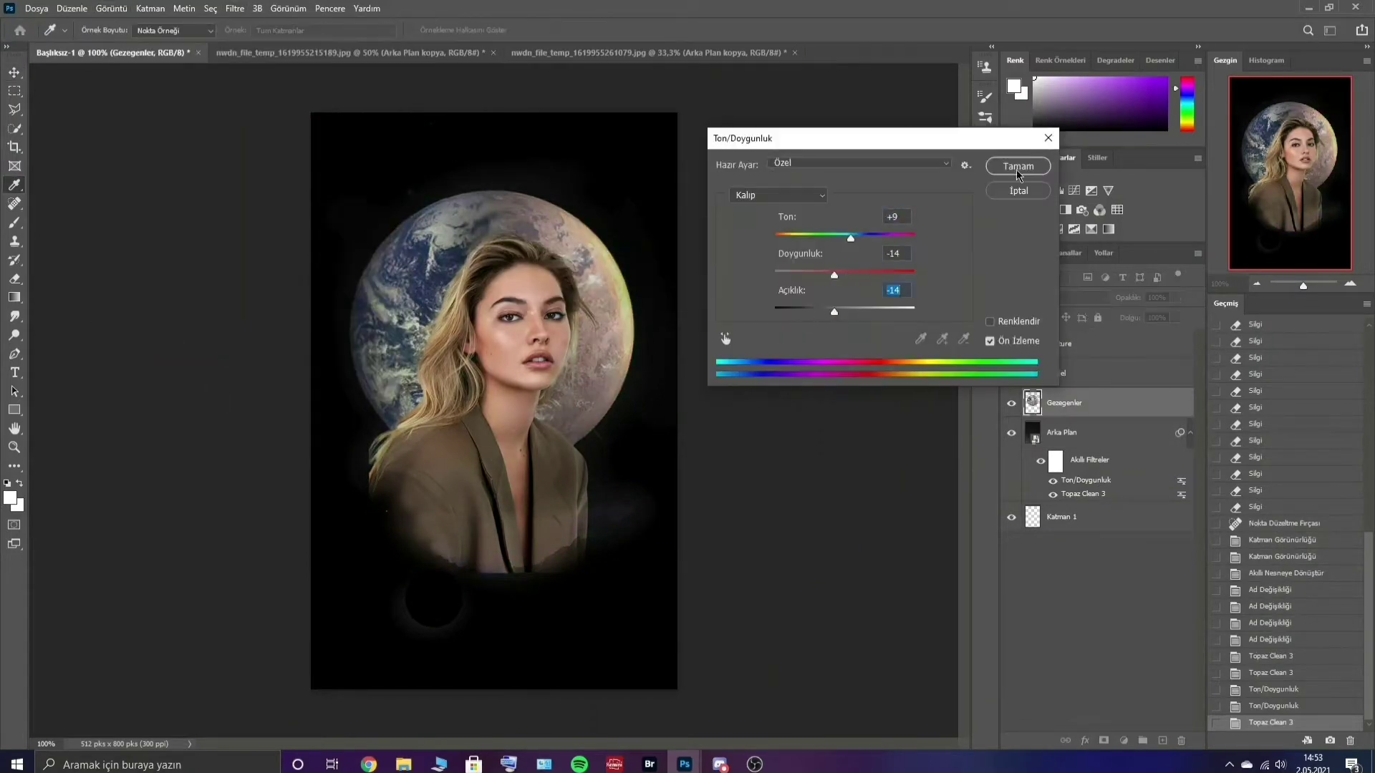
Mute the woman with Hue/Saturation, Color Balance and Brightness/Contrast adjustments
left_click(111, 7)
left_click(291, 117)
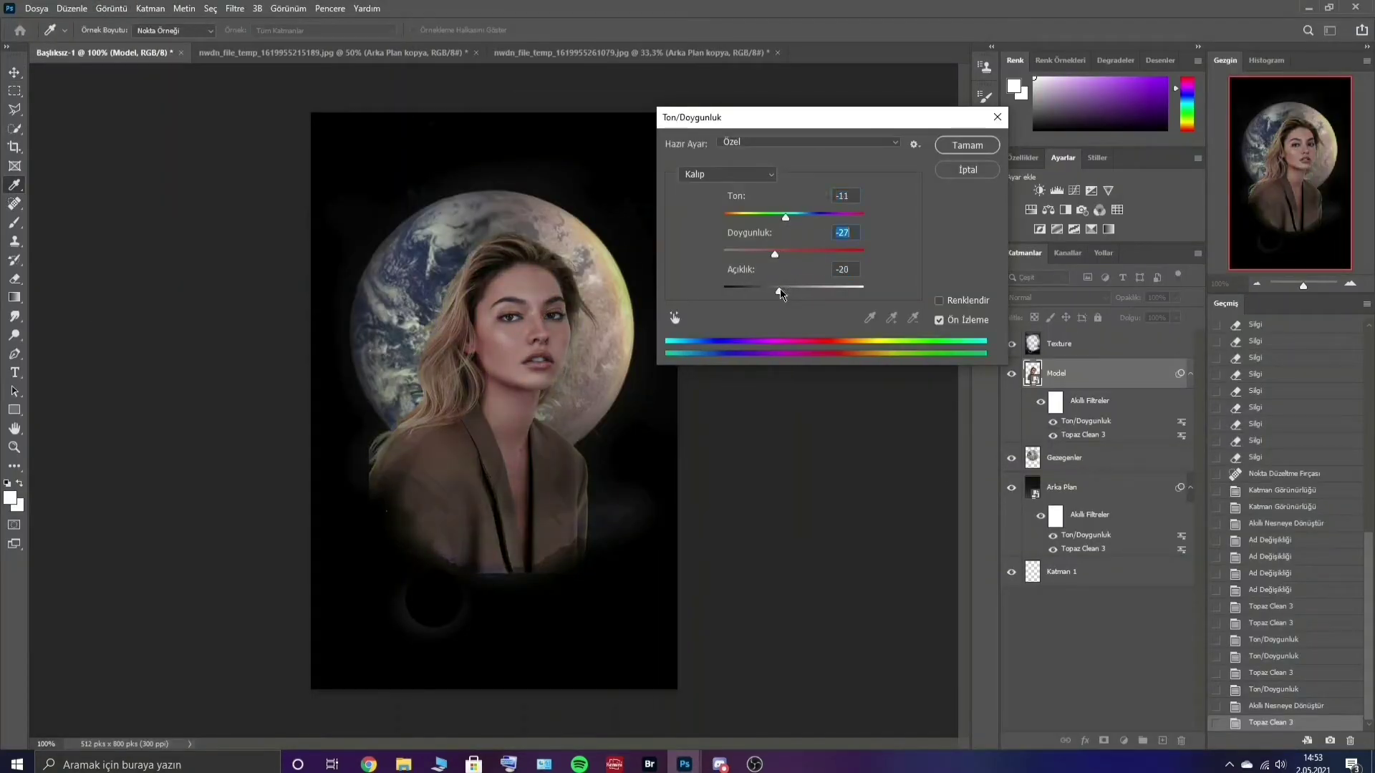
key("Return")
key("ctrl+b")
key("Return")
key("Return")
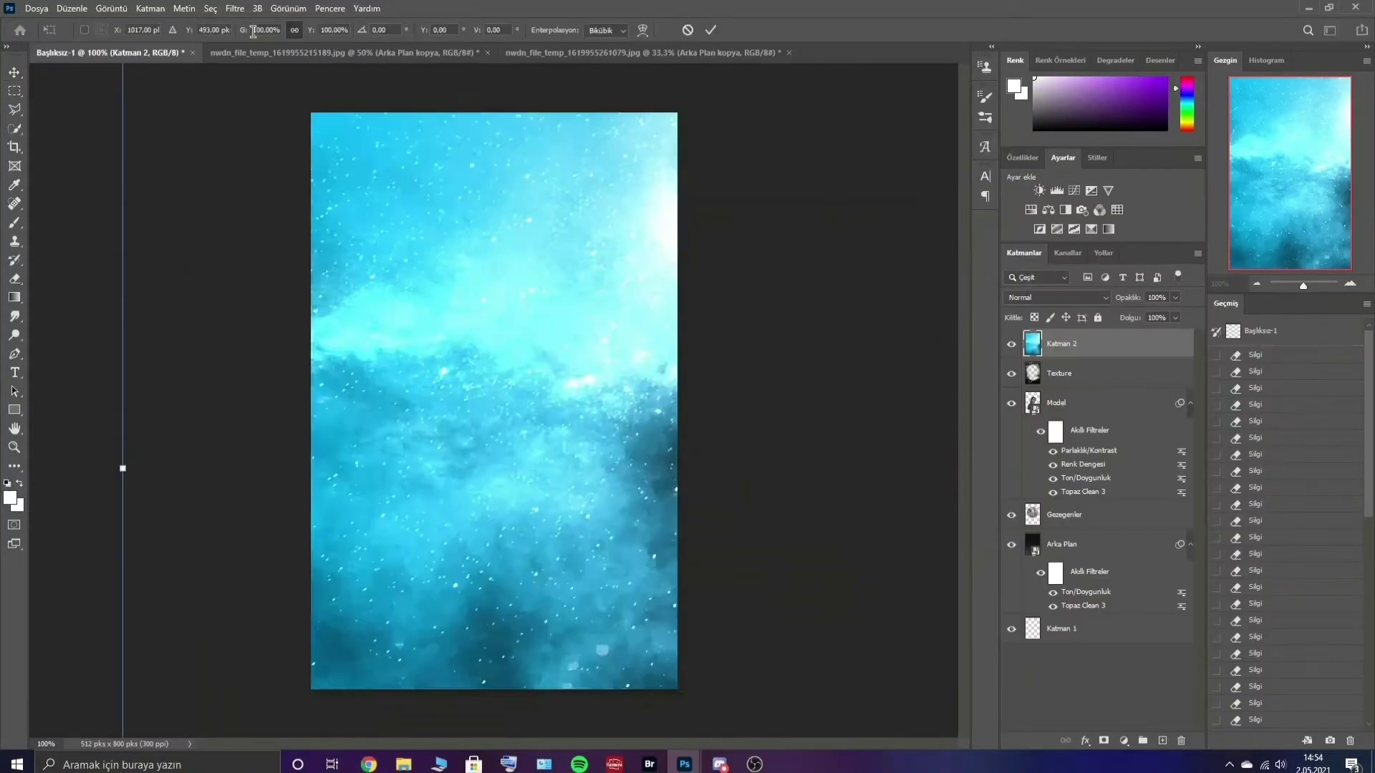
Set the nebula to Screen, rotate it diagonally, and mask it off the woman and planet
left_click(1013, 419)
key("ctrl+t")
left_click_drag(852, 194, 723, 107)
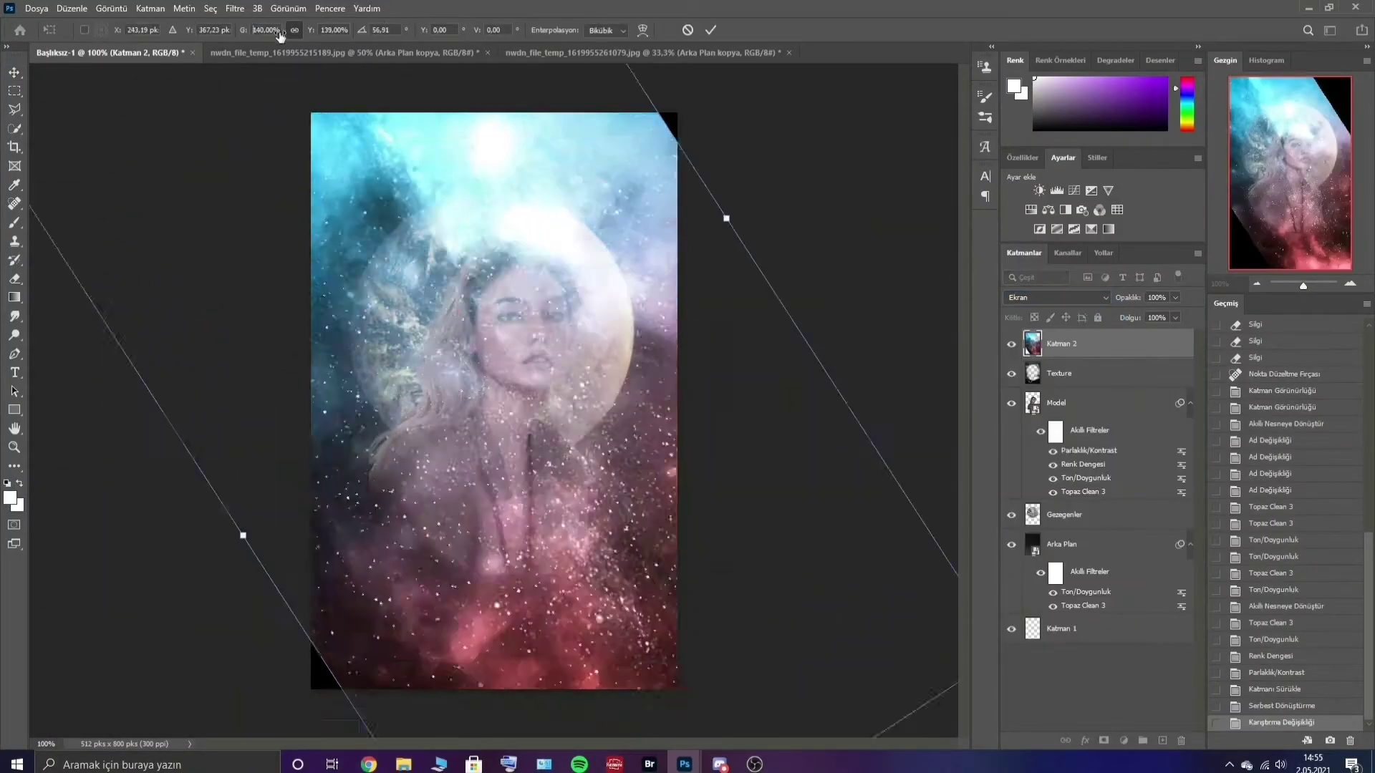
key("Return")
left_click(1103, 740)
key("e")
left_click(104, 30)
key("b")
left_click_drag(430, 322, 418, 492)
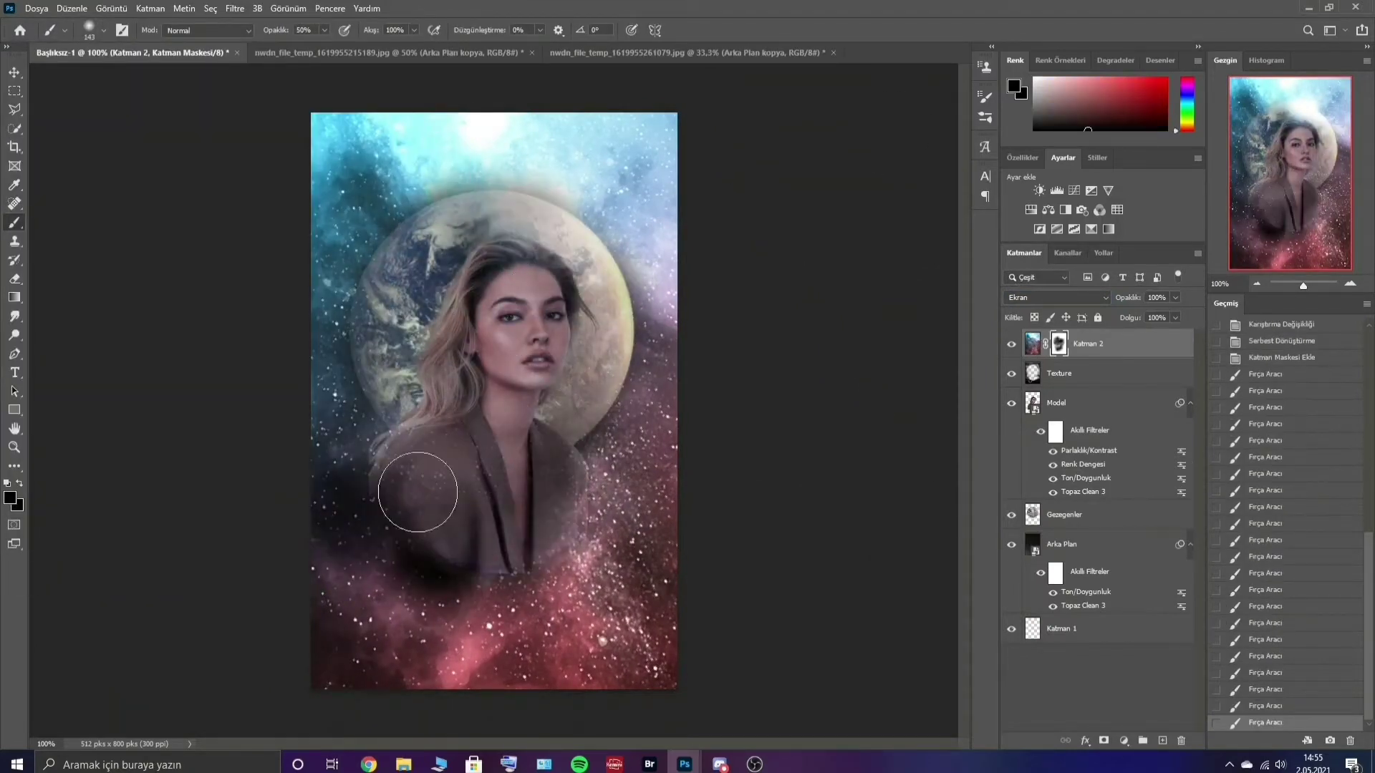
Desaturate, colour-balance and darken the nebula, then lower its opacity to 80%
left_click(111, 8)
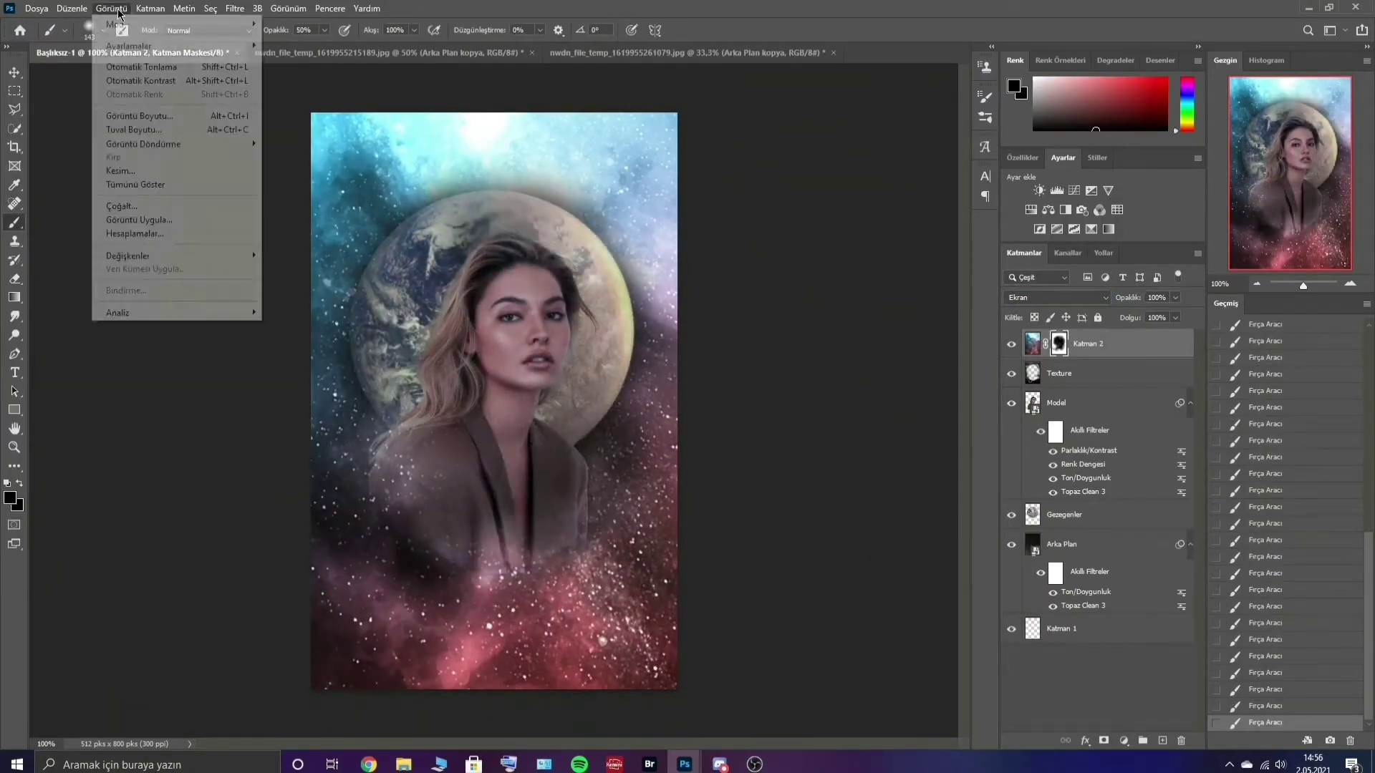
left_click(305, 122)
left_click_drag(852, 273, 817, 309)
left_click(1007, 169)
left_click(111, 7)
left_click(301, 135)
left_click(111, 8)
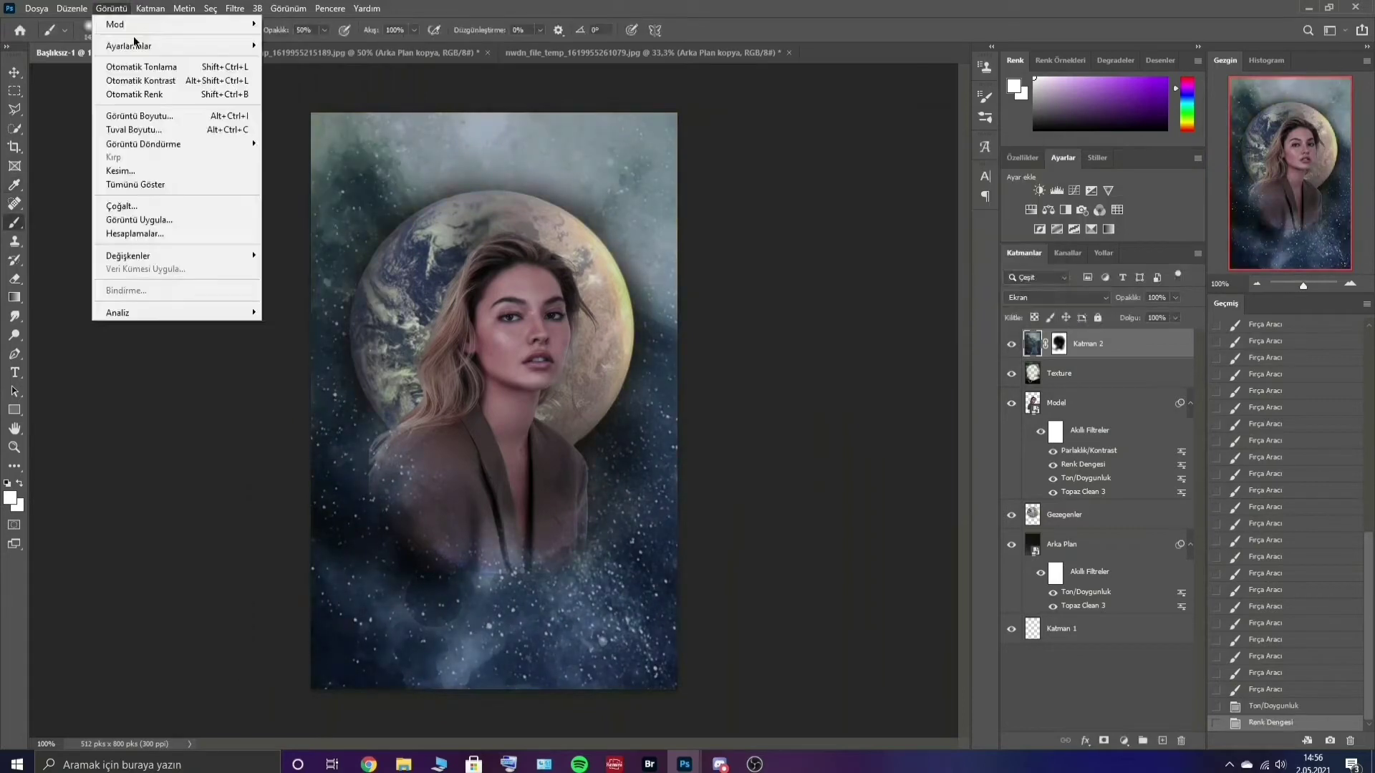
left_click(308, 45)
left_click(866, 199)
left_click(1174, 297)
left_click_drag(1179, 314, 1162, 314)
Erase on the Texture layer and bring in the glowing light-streak image
left_click(1060, 373)
key("e")
left_click(437, 605)
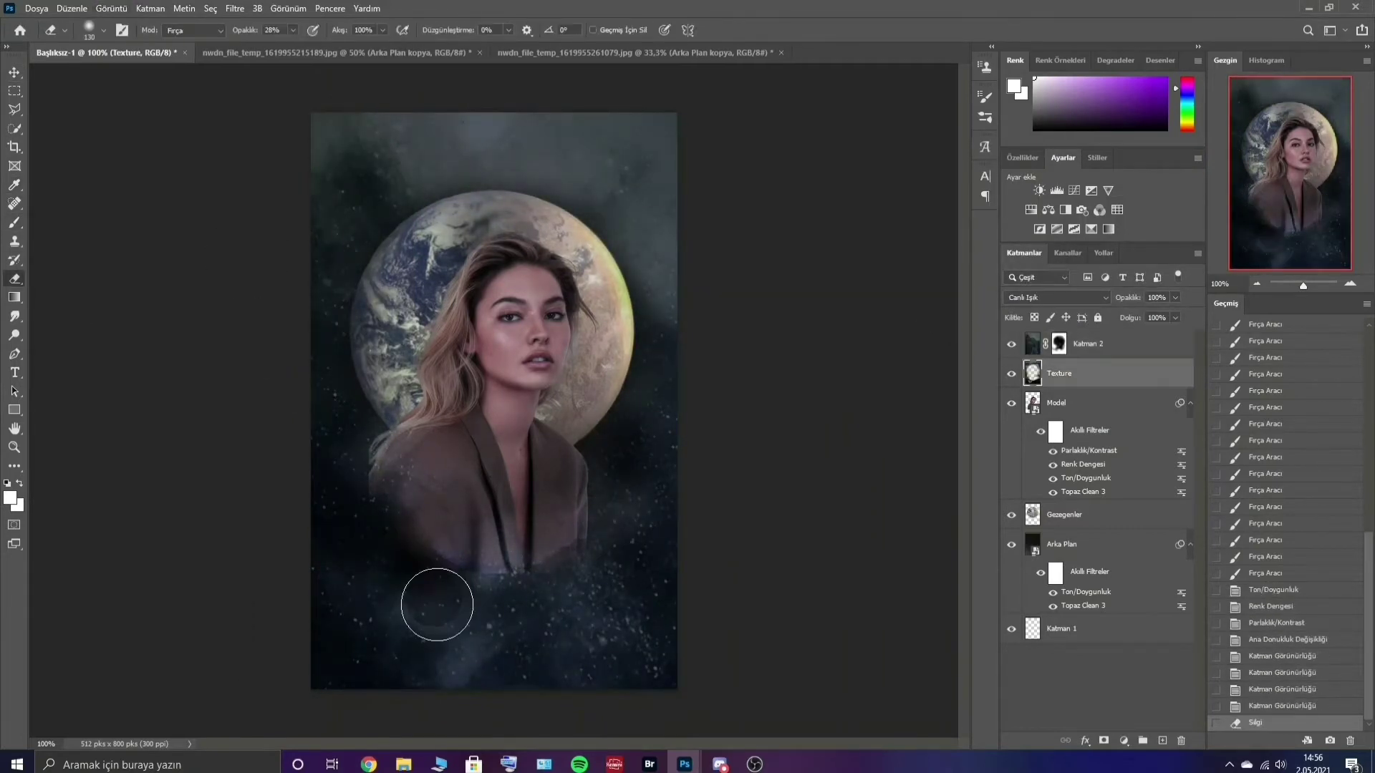
left_click_drag(644, 53, 787, 143)
left_click_drag(859, 286, 494, 358)
left_click(1055, 297)
Set the light streaks to Color Dodge, stretch them over the portrait, and erase them off the face at 46%
left_click(1037, 411)
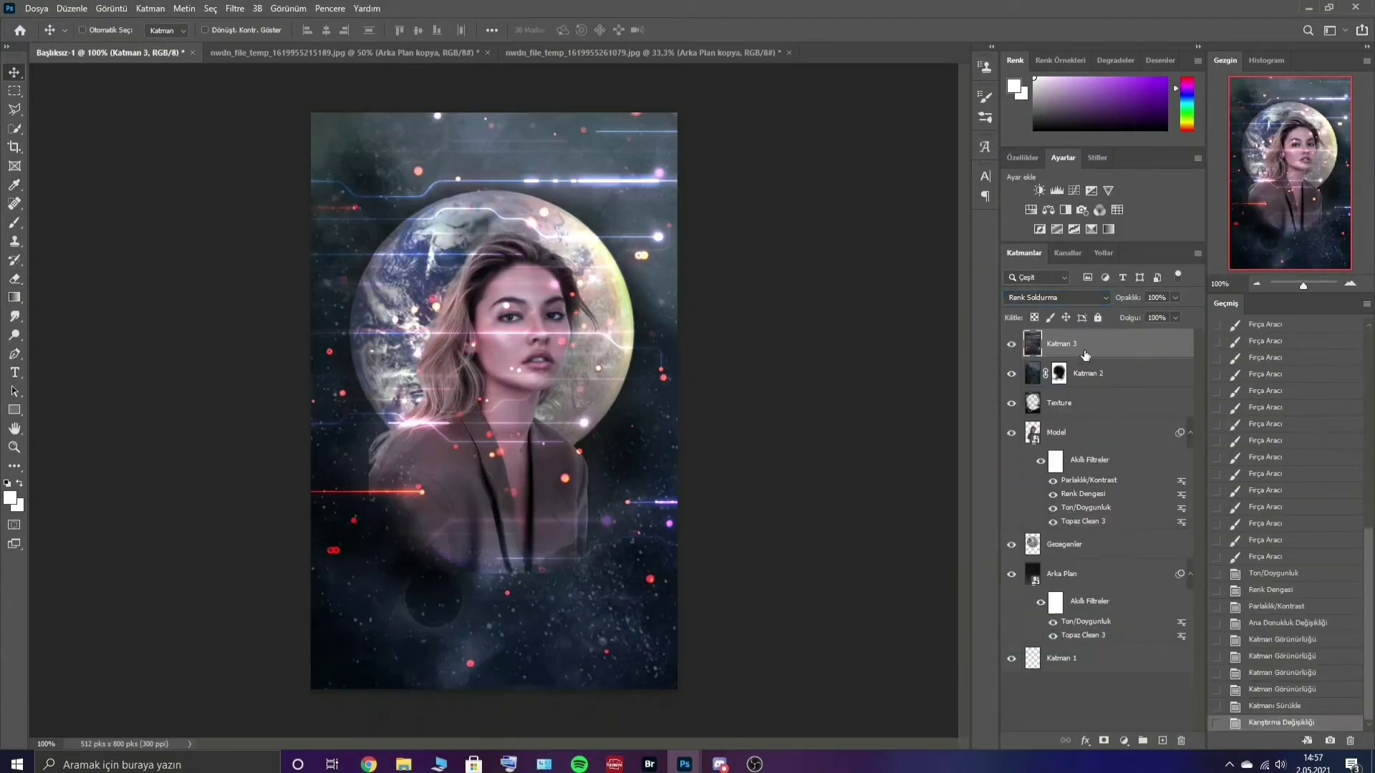
key("ctrl+t")
left_click_drag(344, 52, 787, 143)
left_click_drag(859, 286, 494, 358)
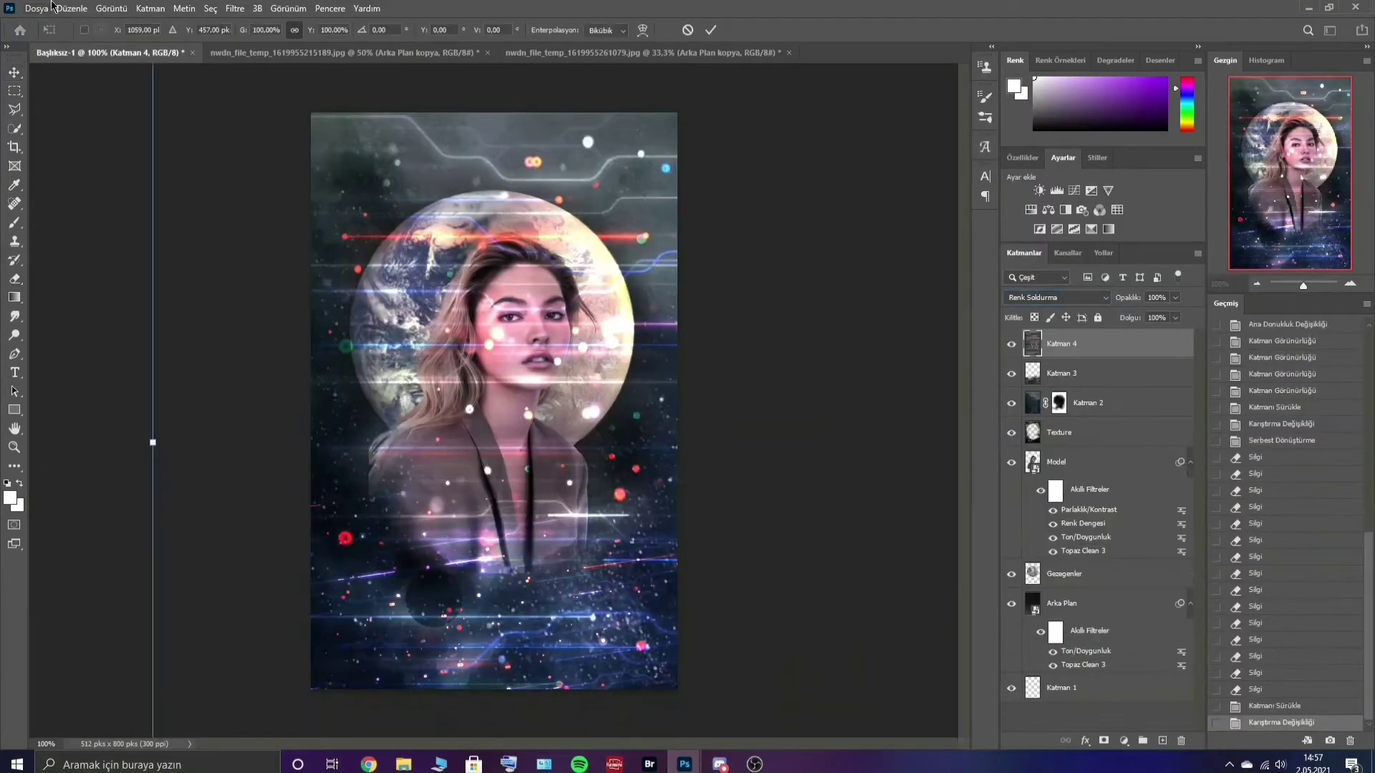
key("ctrl+t")
key("Return")
left_click_drag(286, 46, 304, 48)
left_click_drag(401, 444, 520, 241)
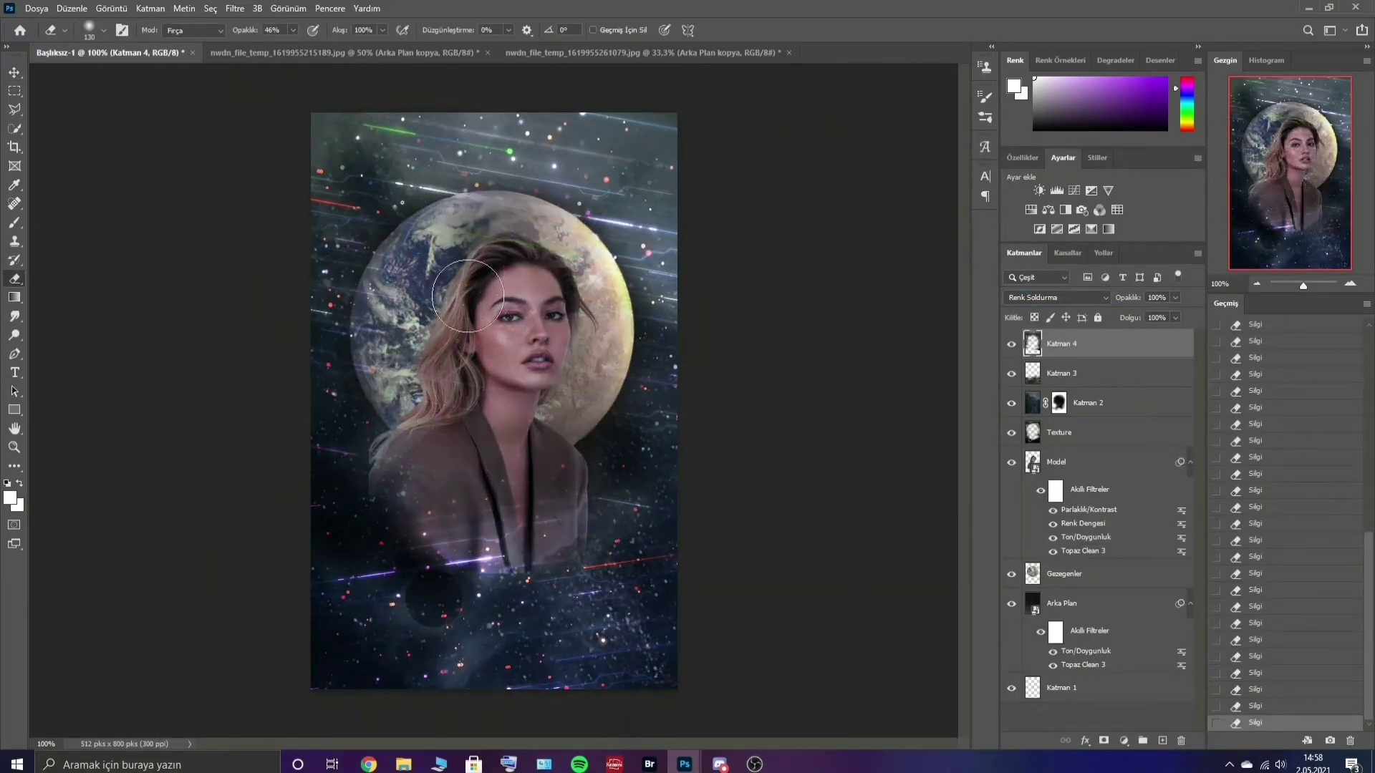
Darken the model with a clipped Brightness/Contrast layer at brightness -72
left_click(1072, 344)
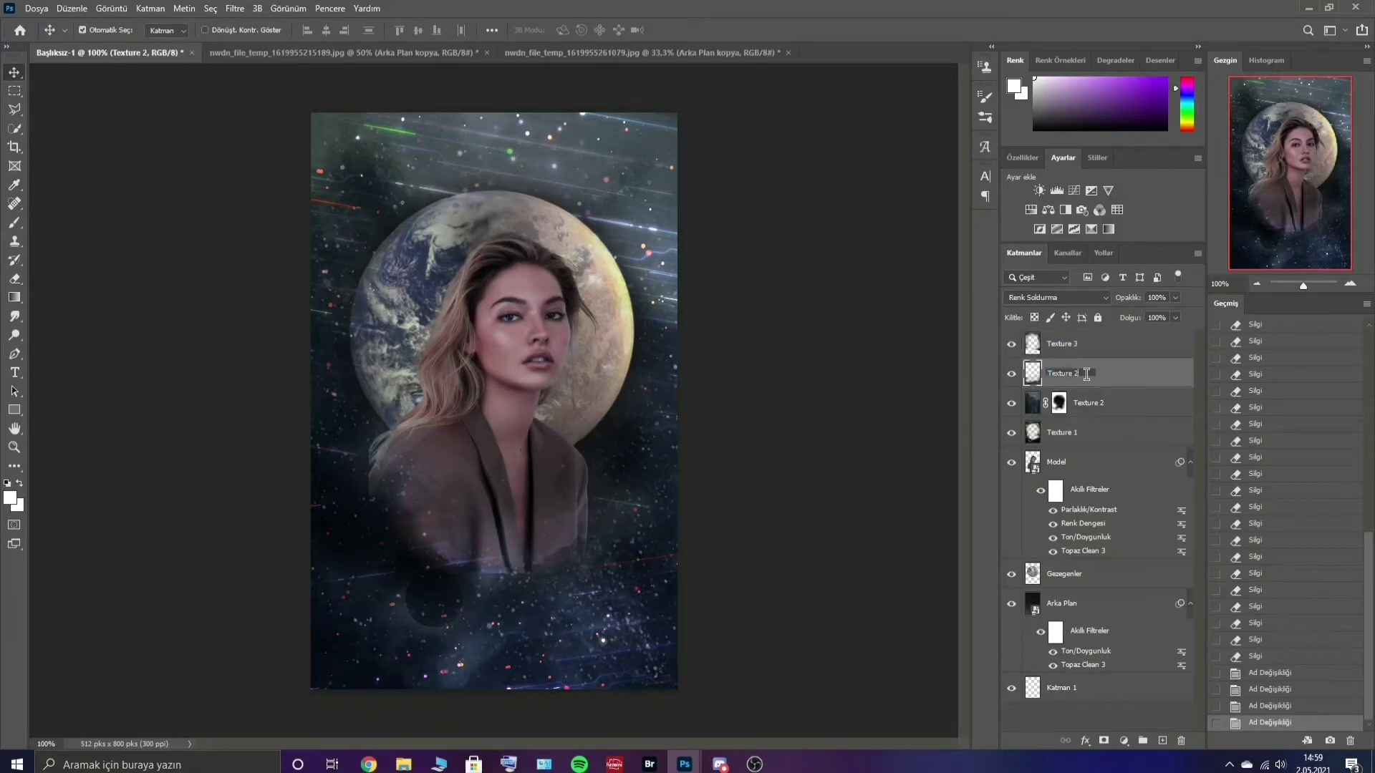
left_click(1039, 190)
key("ctrl+alt+g")
left_click_drag(1097, 245, 1054, 246)
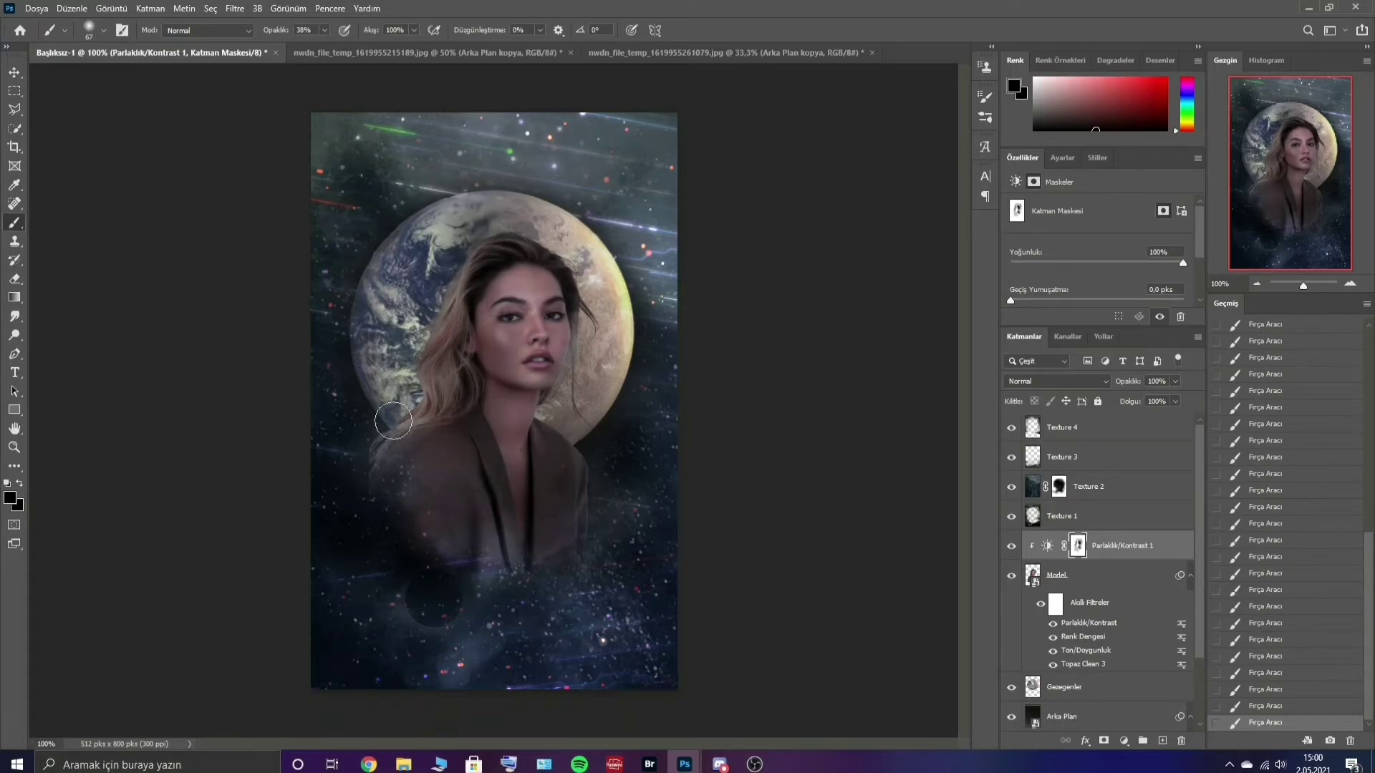
key("ctrl+comma")
key("ctrl+comma")
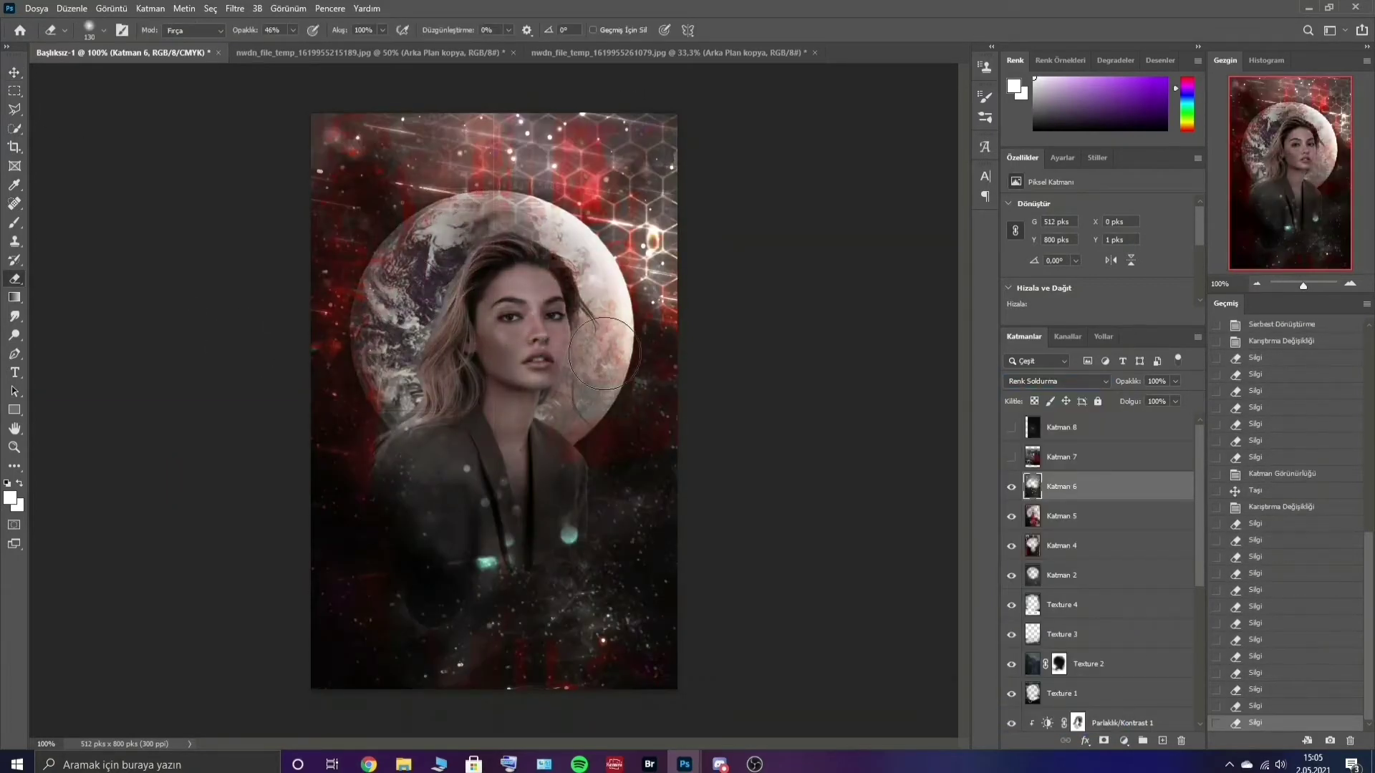
Lower Katman 6 to 58% opacity and blend the particle layer in Color mode
left_click_drag(1175, 381, 1148, 402)
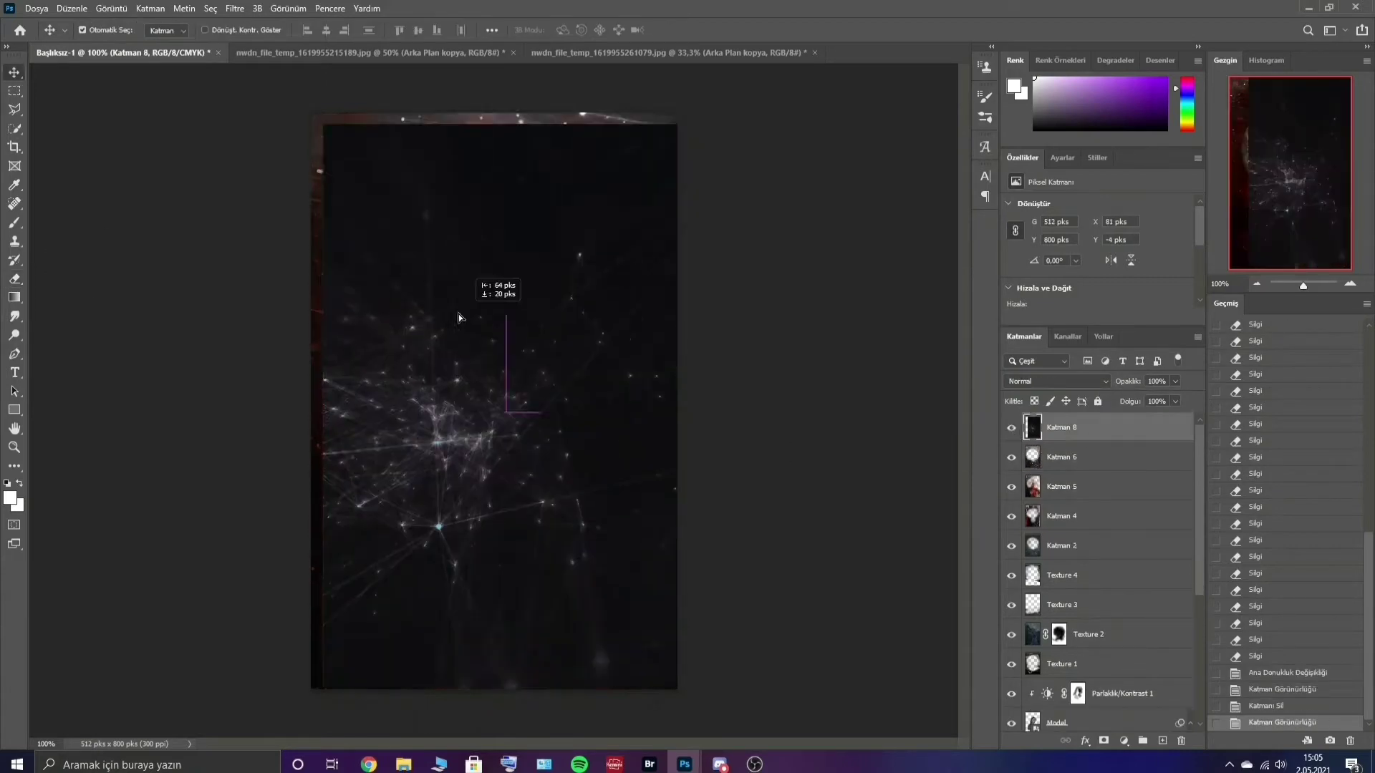
left_click(1062, 718)
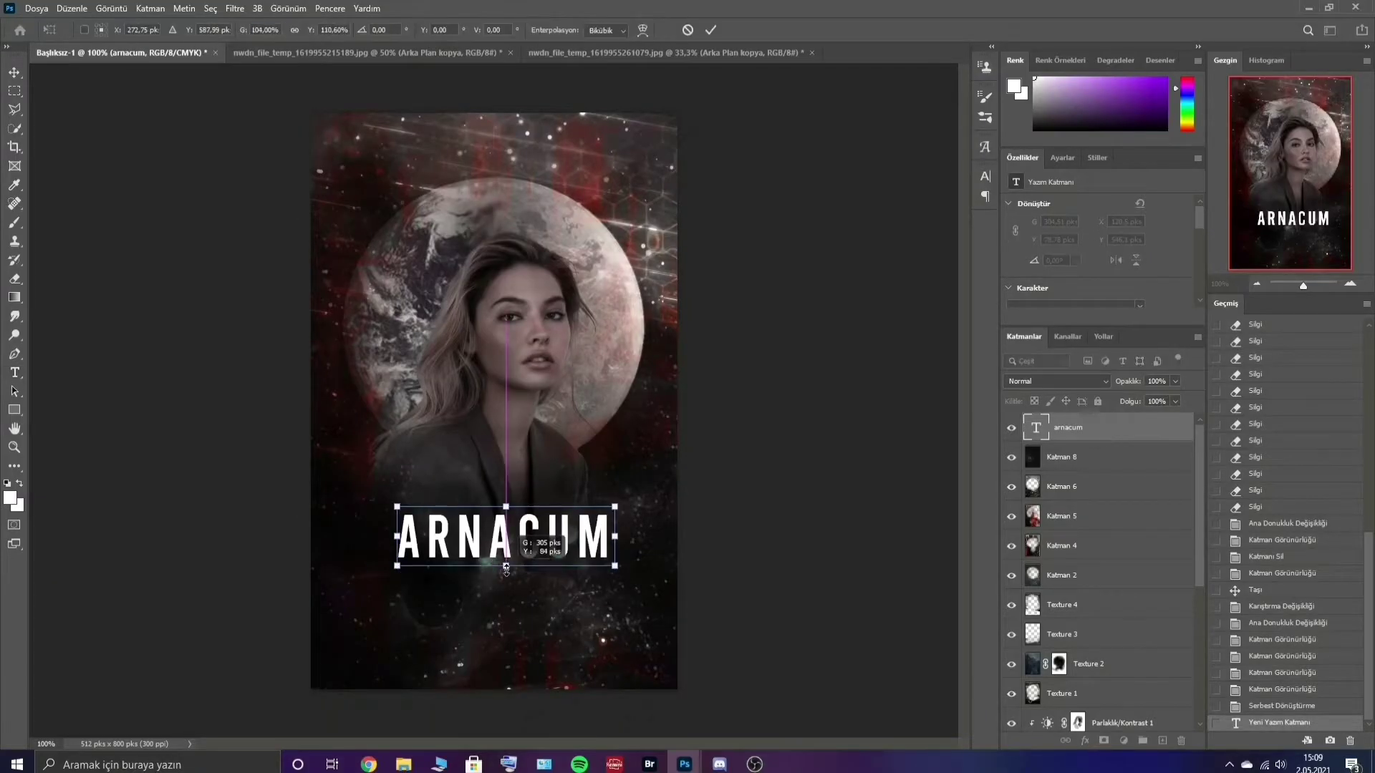
Confirm the ARNACUM title and start the tagline text layer with 'U WILL DECIDE'
key("Return")
left_click(502, 540)
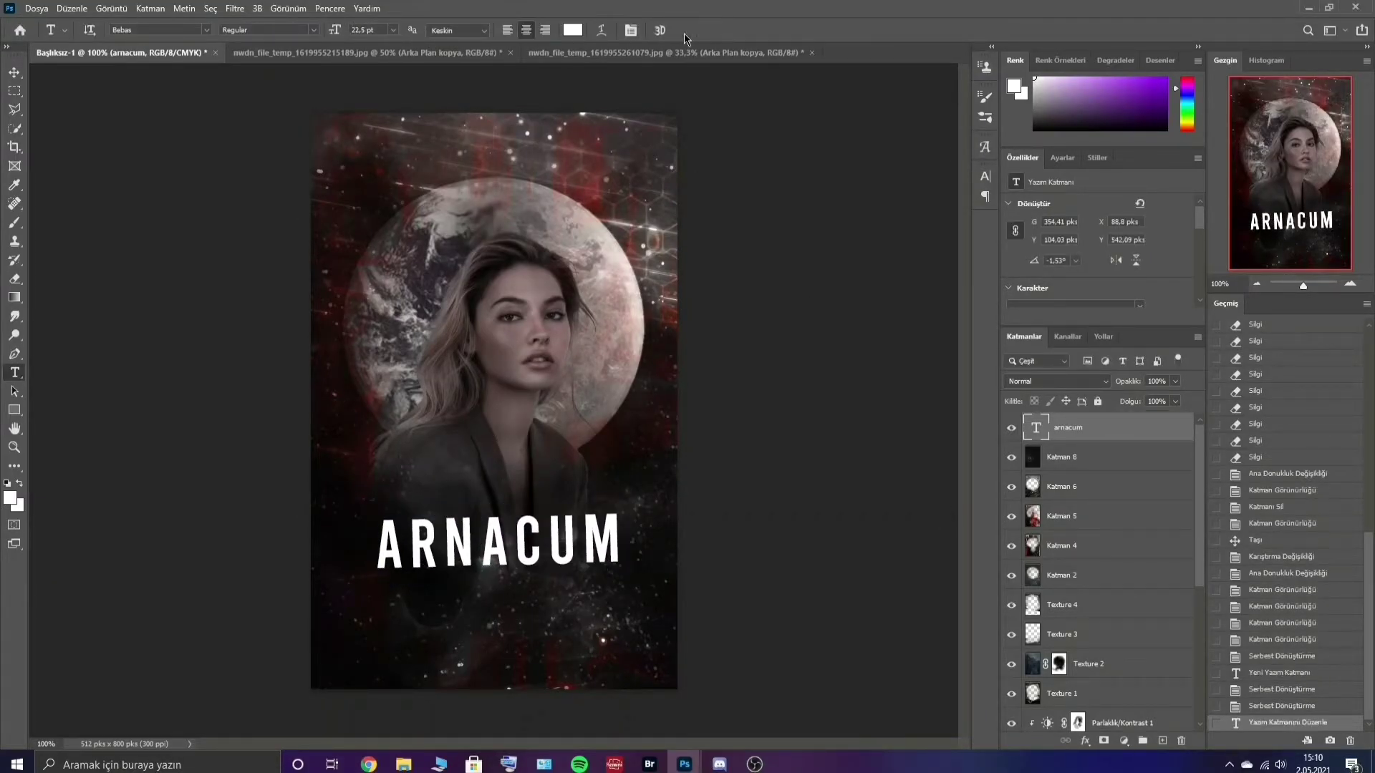
left_click(498, 332)
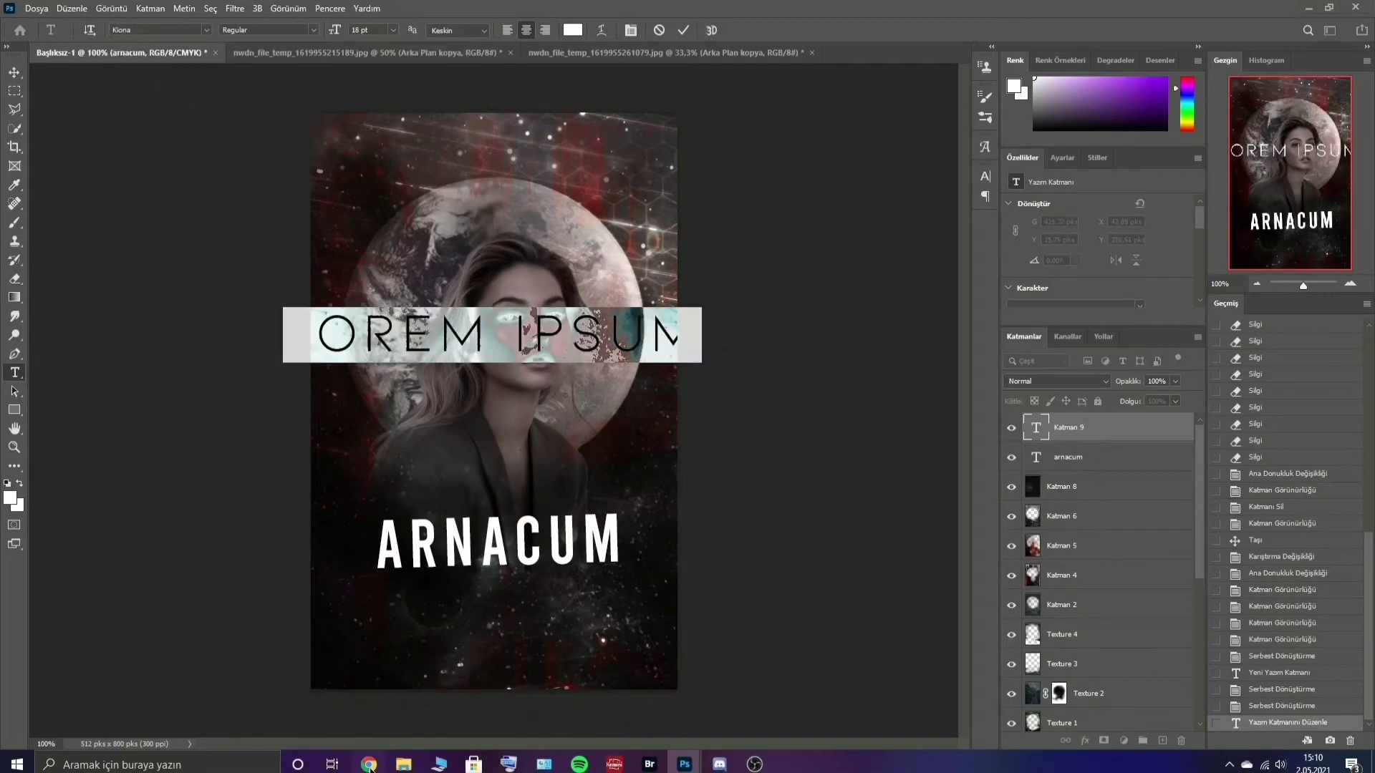
key("Return")
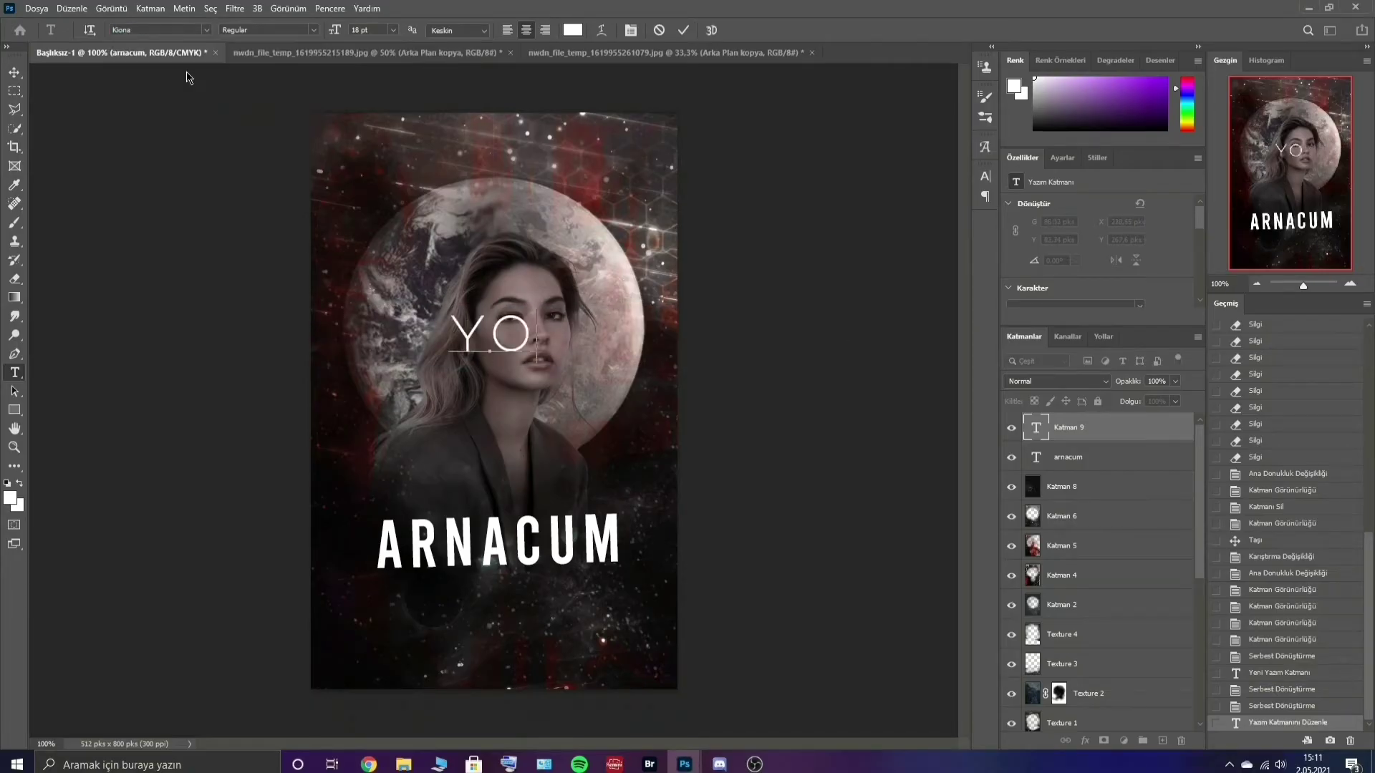
type("U WILL DECIDE")
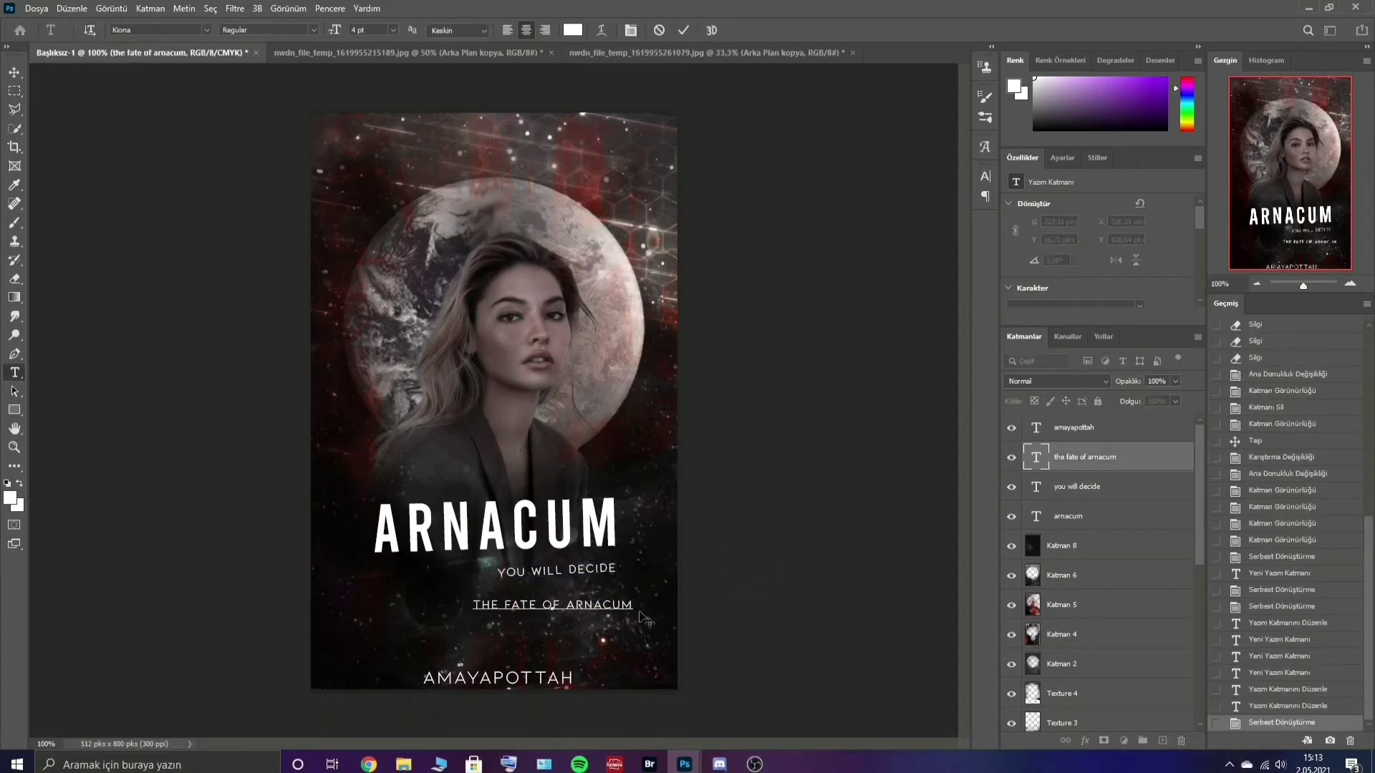
Resize the ARNACUM title and author name, then move the title and tagline up together
left_click(1088, 489)
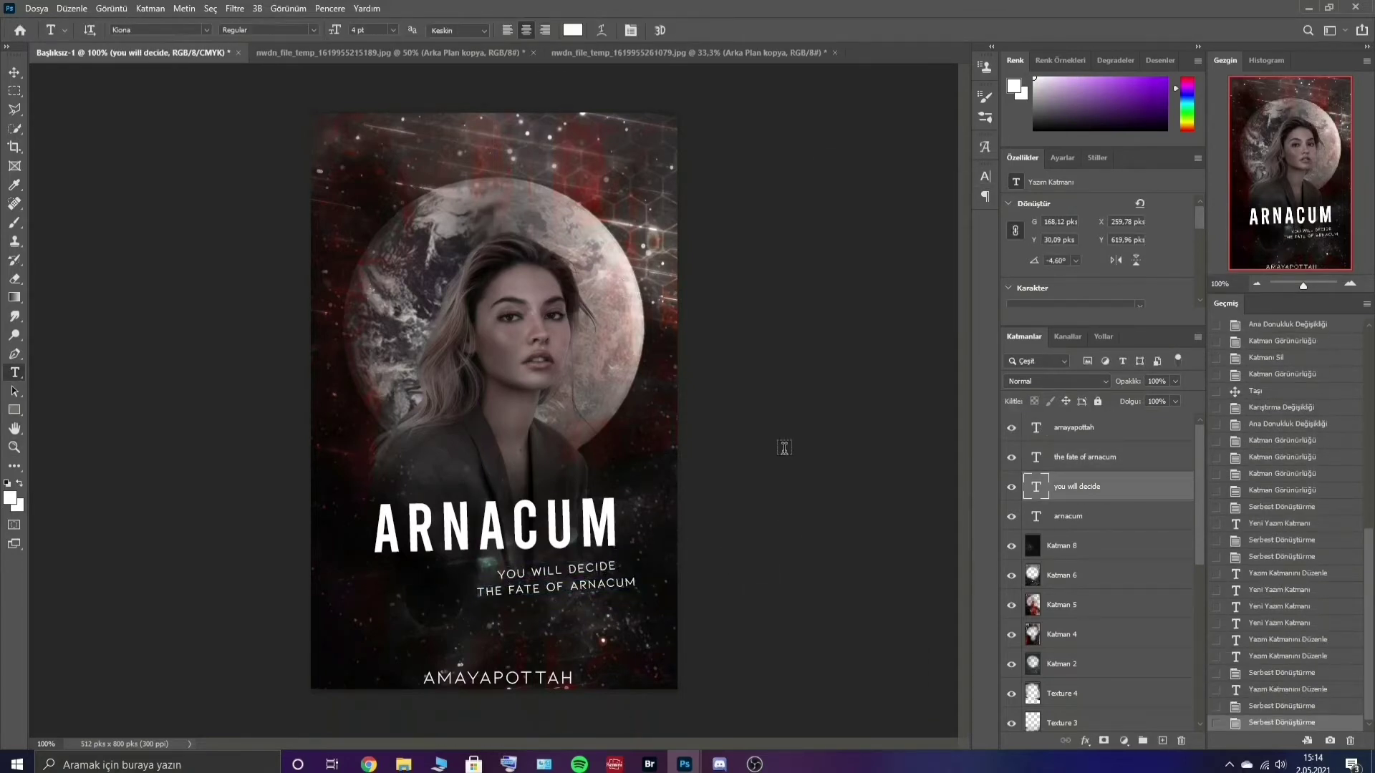
left_click(535, 533, "ctrl")
key("ctrl+t")
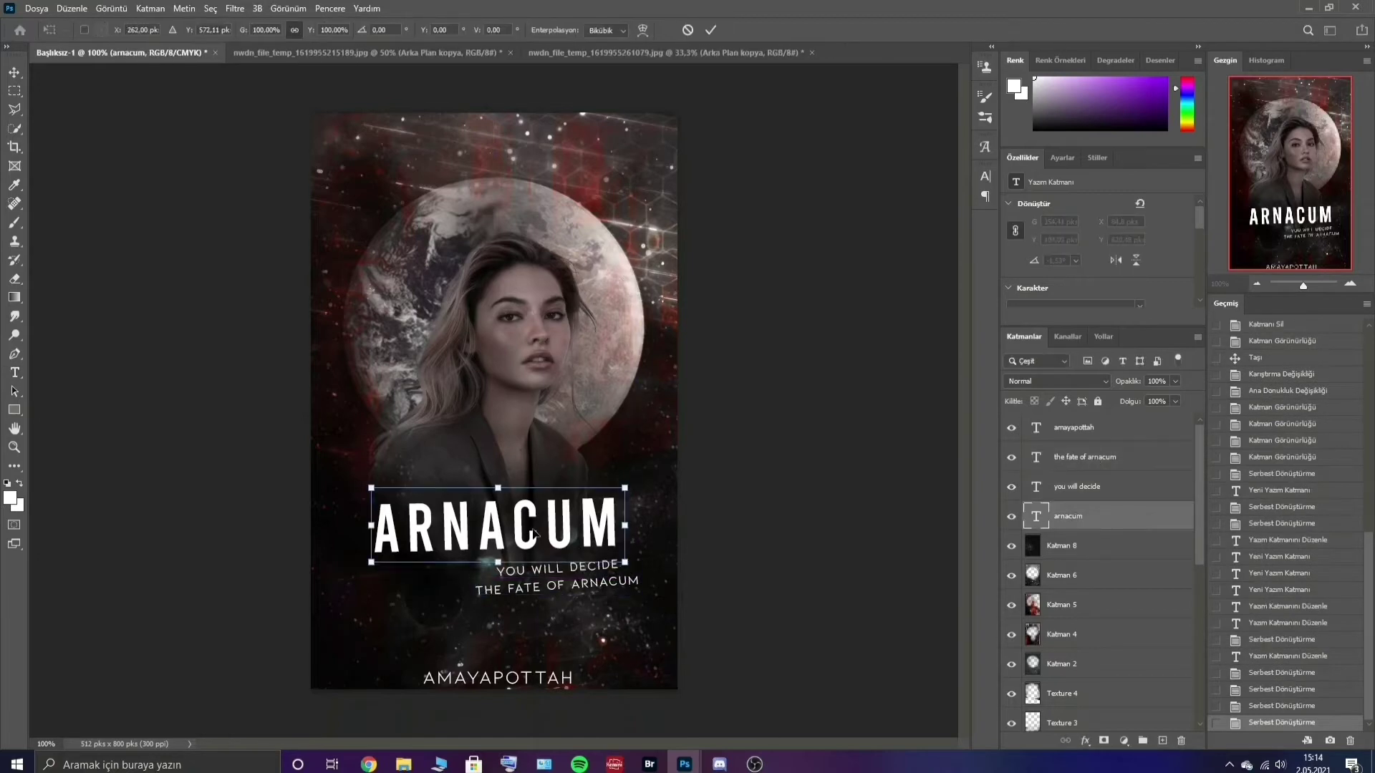
left_click(528, 678, "ctrl")
key("ctrl+t")
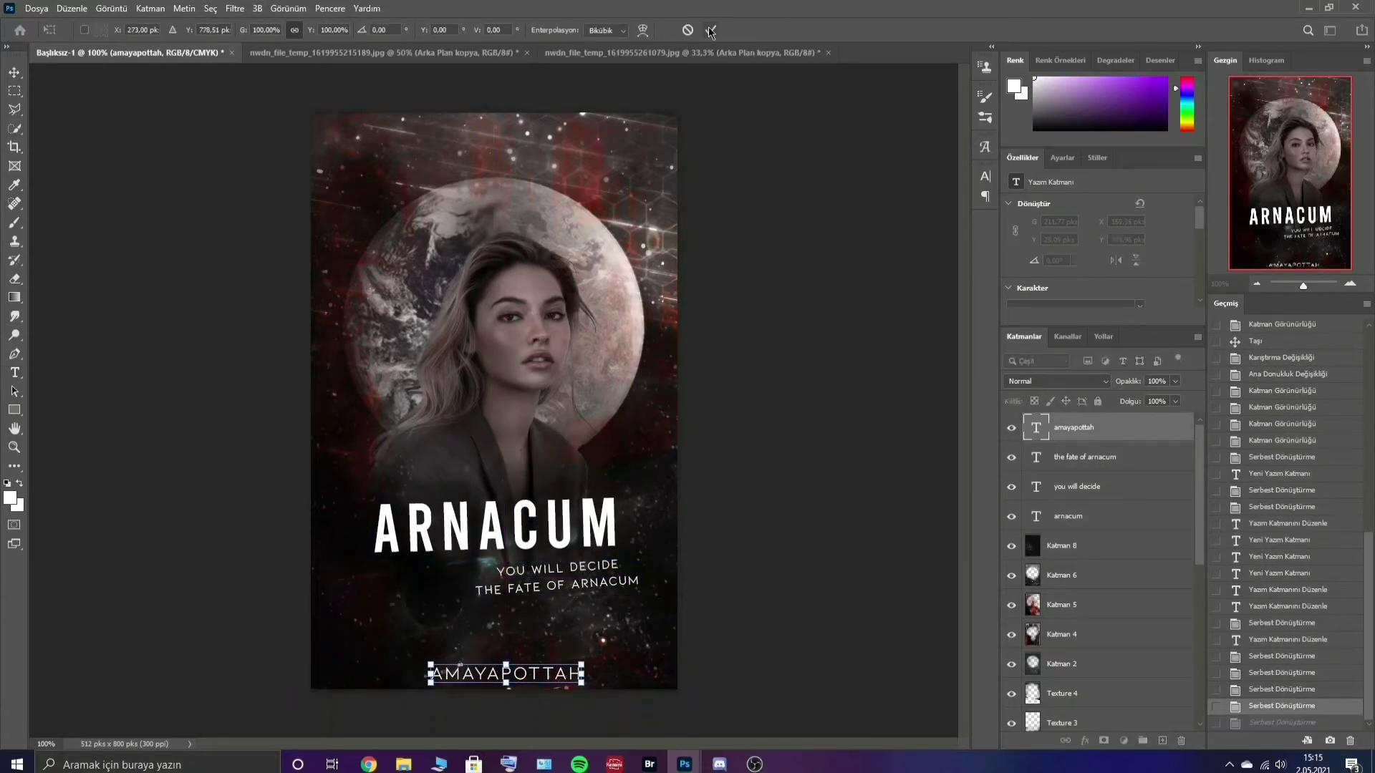
left_click(711, 32)
left_click(1088, 457)
left_click(1088, 515, "shift")
key("Up")
key("Up")
key("Up")
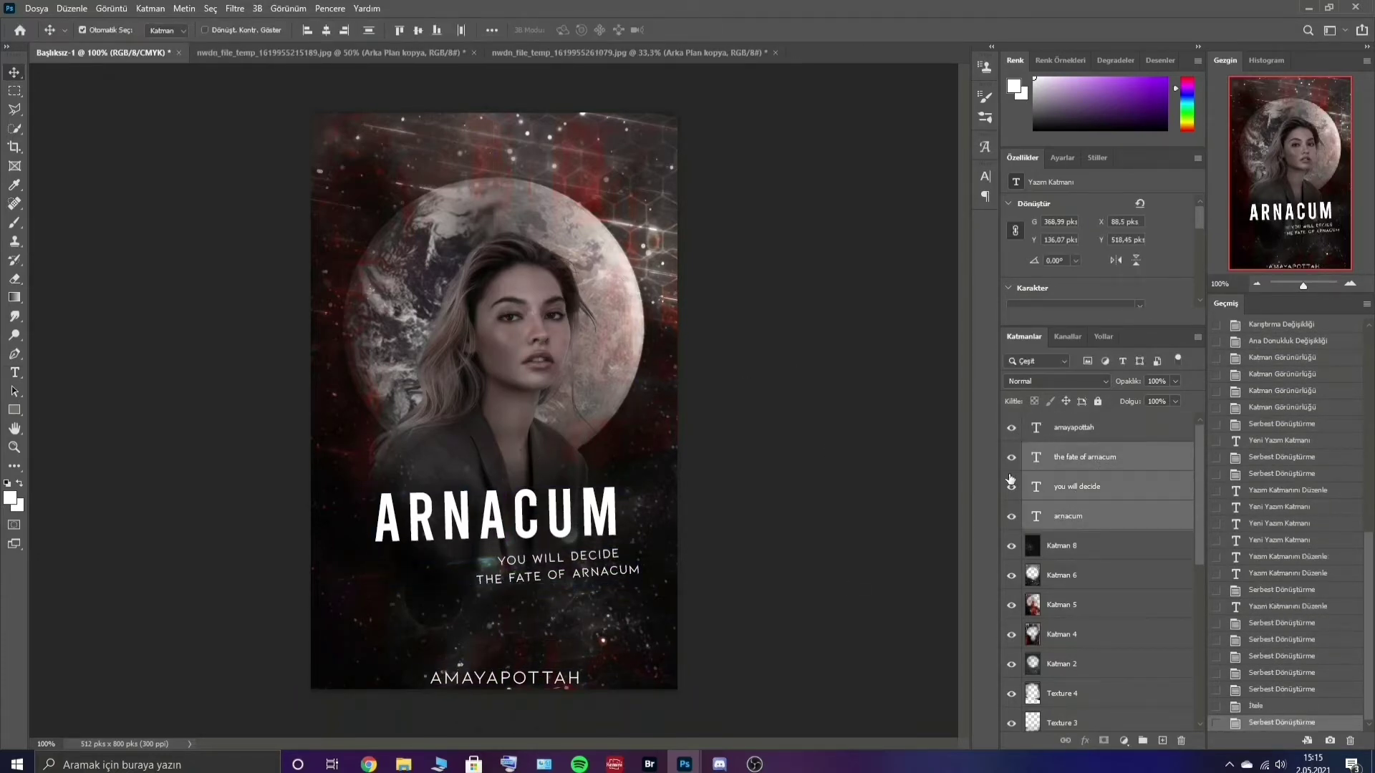
Add the cover credit text across the top with wider letter spacing
key("t")
left_click(506, 286)
left_click(985, 177)
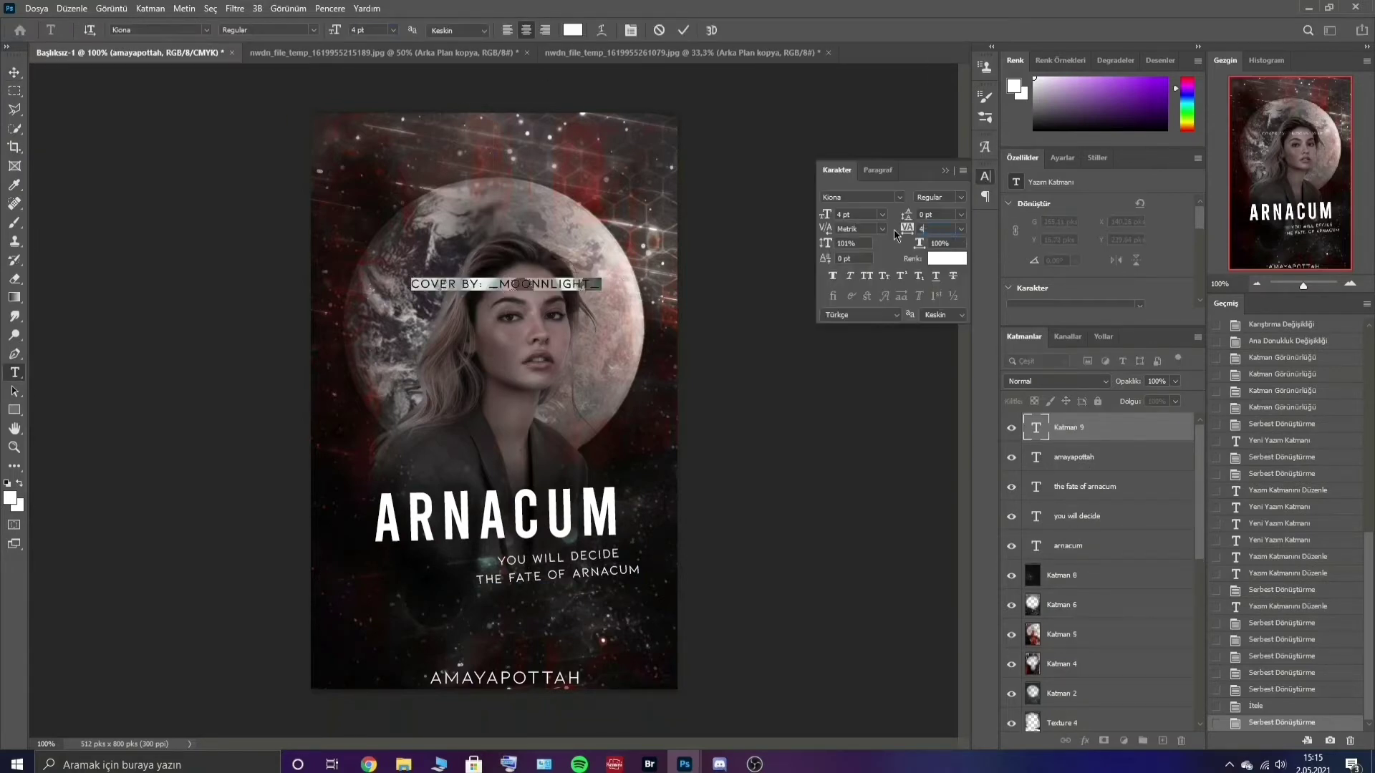
key("ctrl+Return")
Give the ARNACUM title a Gradient Overlay with very dark red stops
double_click(1097, 550)
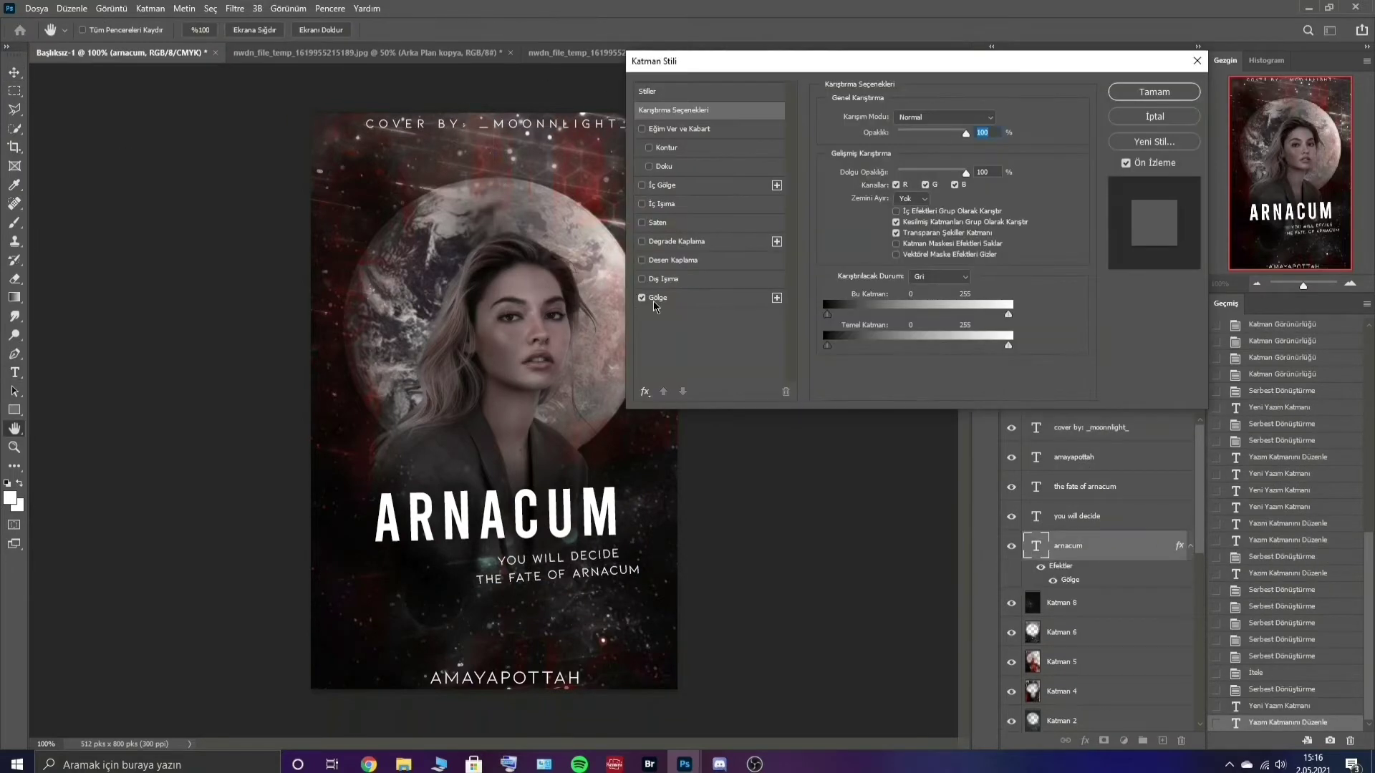
left_click(823, 167)
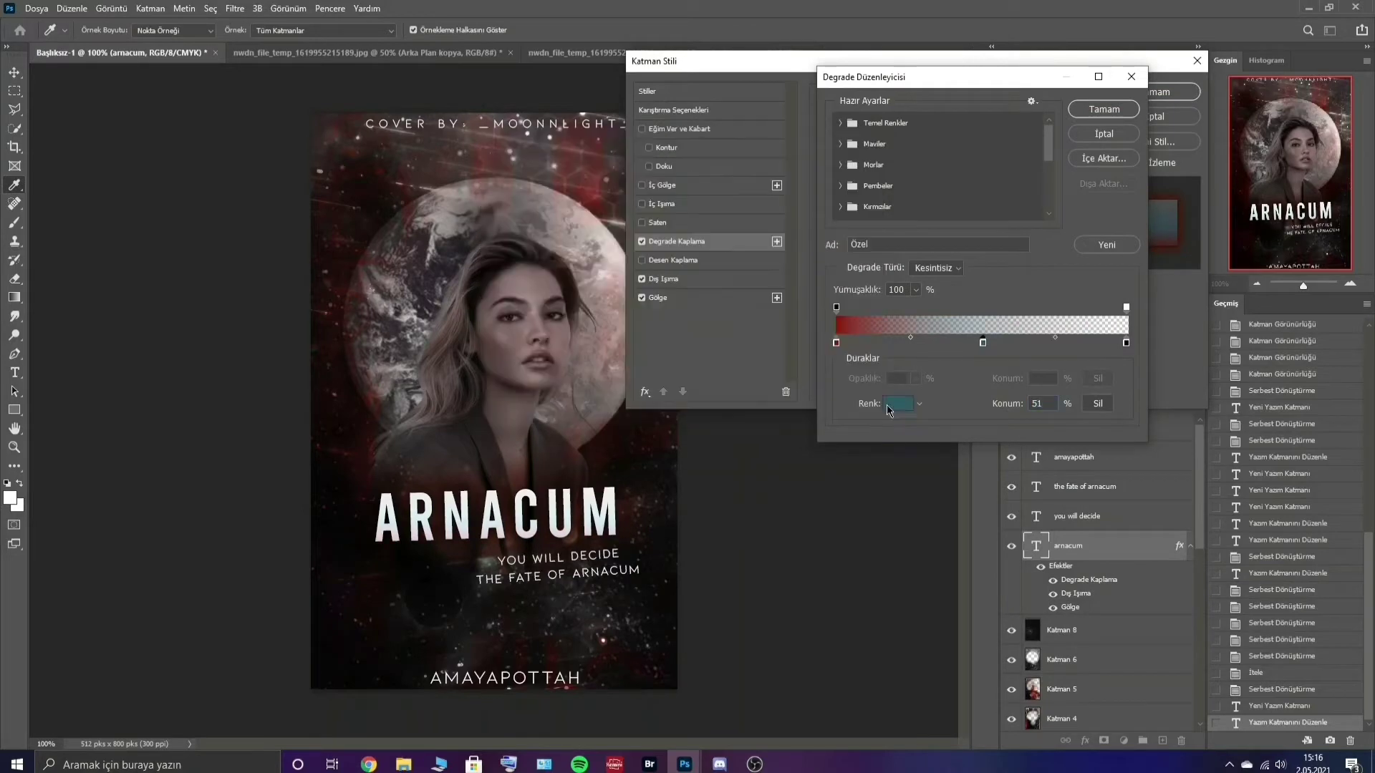
double_click(1125, 343)
left_click(661, 322)
left_click(824, 168)
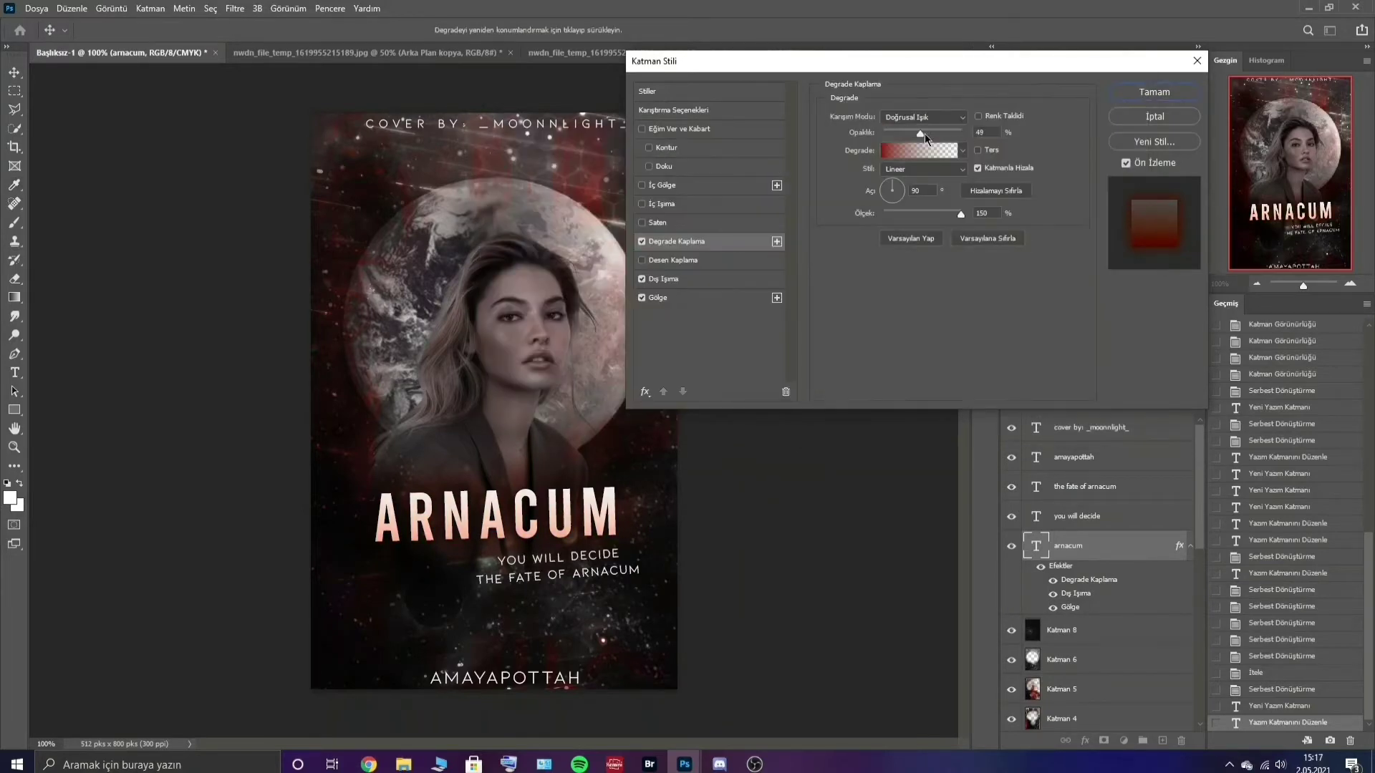
left_click(982, 343)
double_click(983, 343)
left_click(824, 167)
left_click(1103, 109)
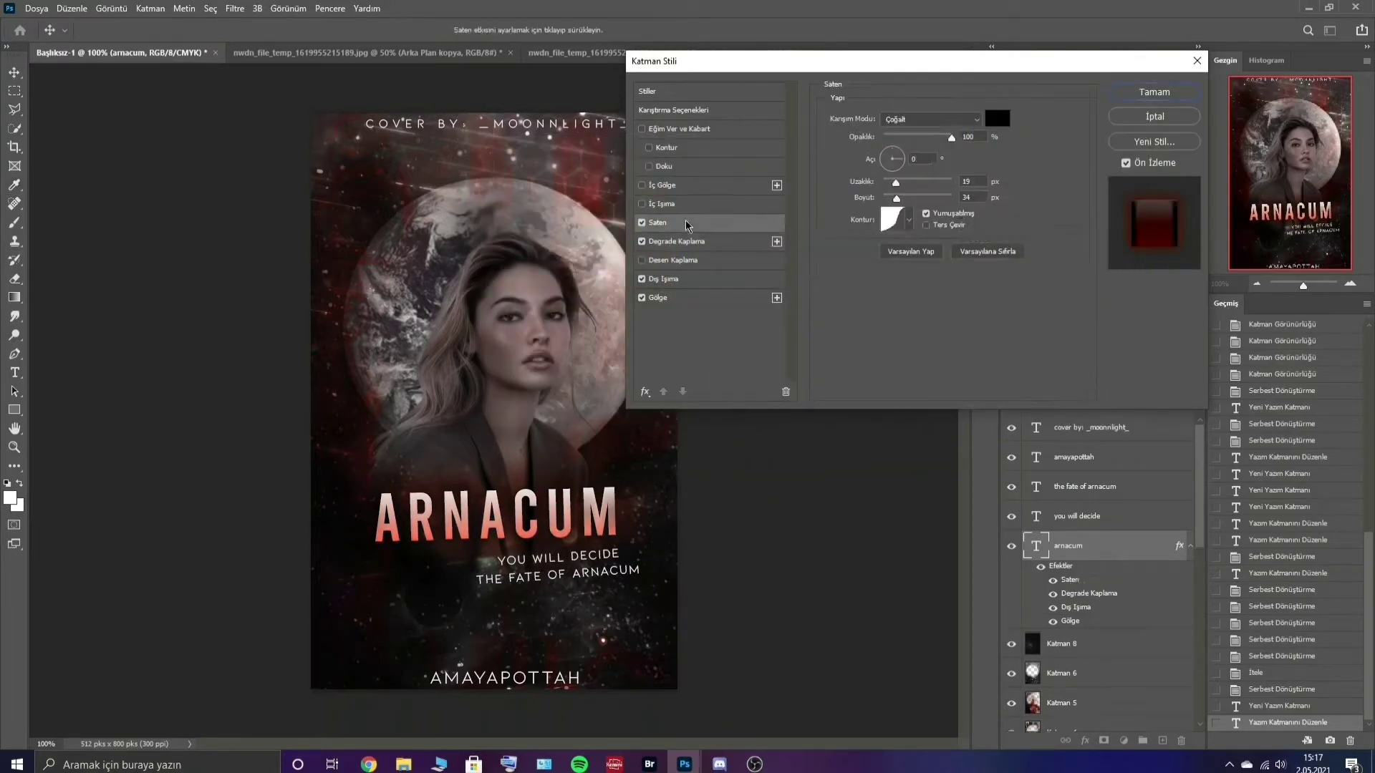
Add inner shadow, inner glow, satin and the Glass style to the title
left_click(688, 185)
left_click(691, 220)
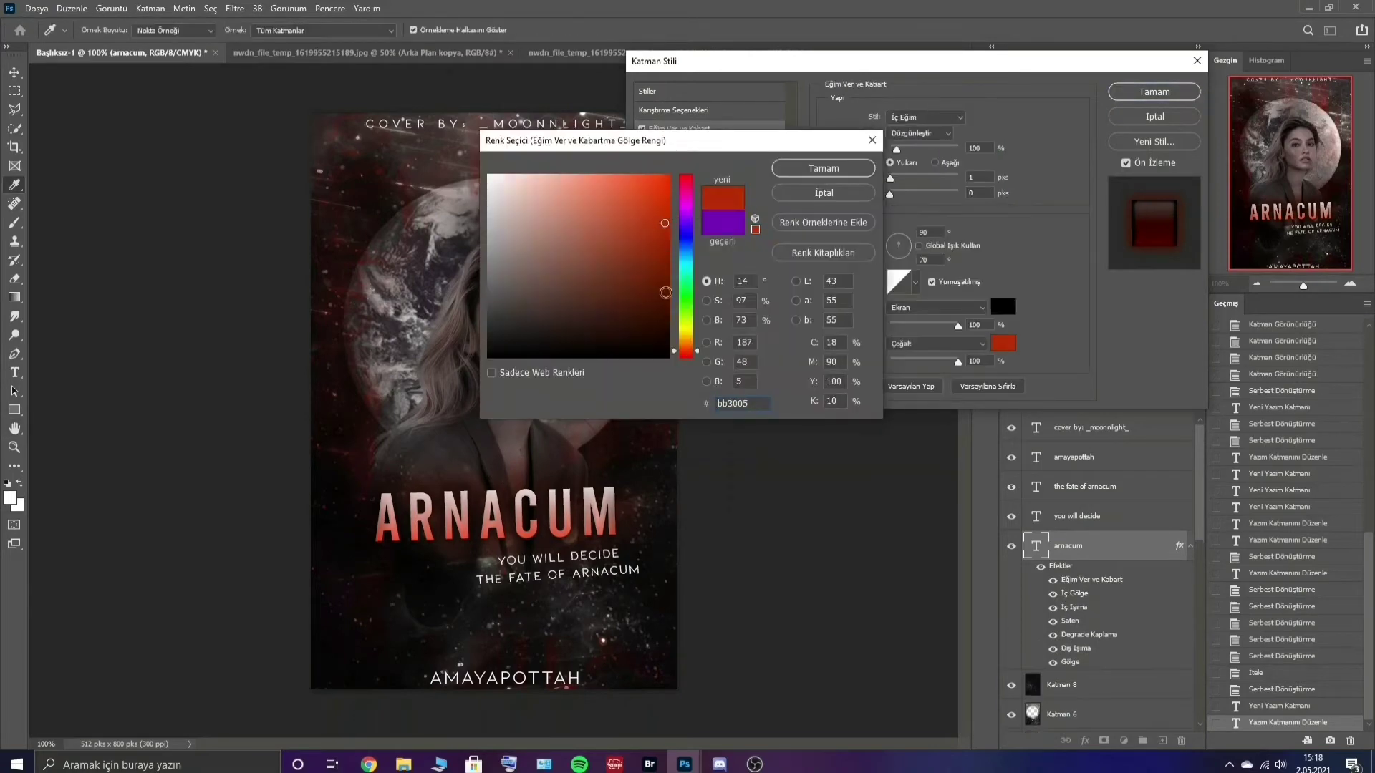
left_click(1154, 92)
left_click(1034, 306)
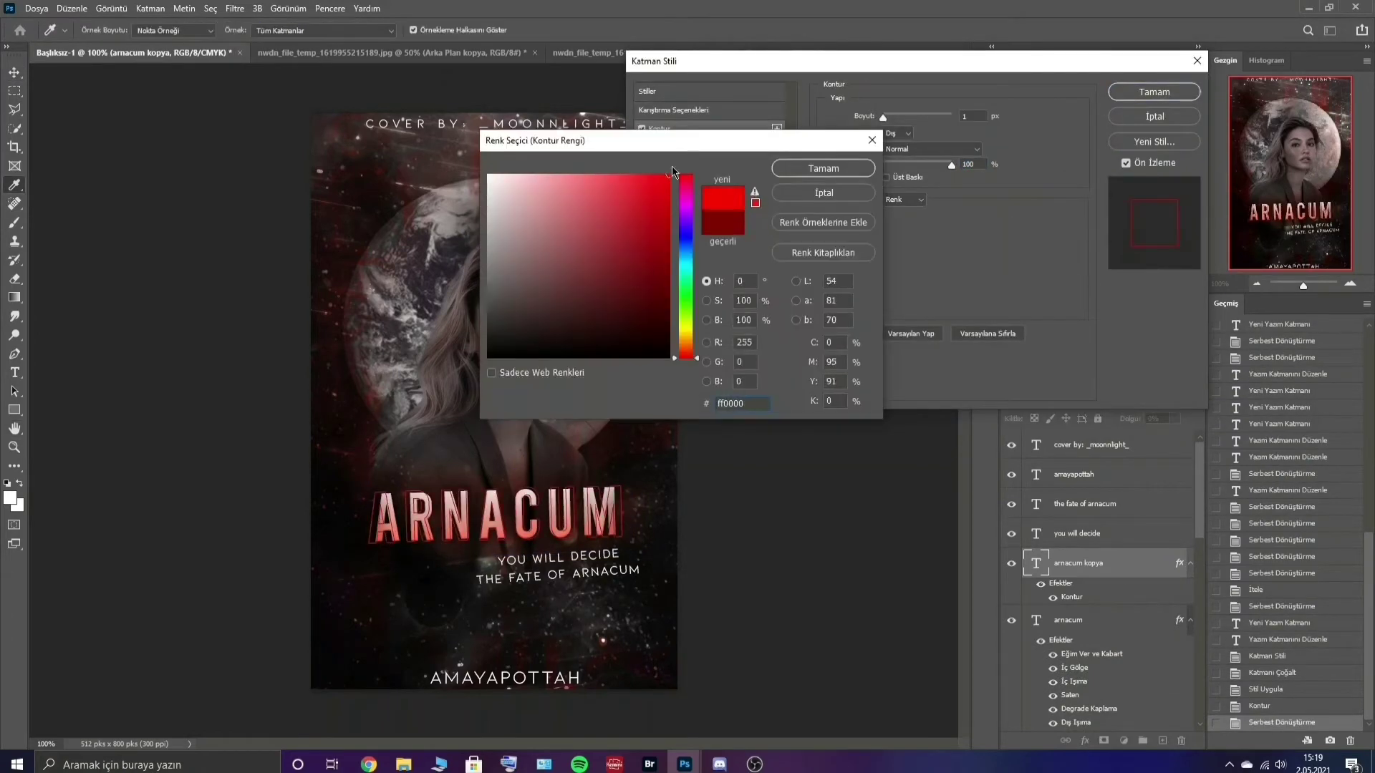
Give the arnacum kopya layer a red outline and resize it
left_click(1035, 313)
left_click(1110, 555)
key("ctrl+t")
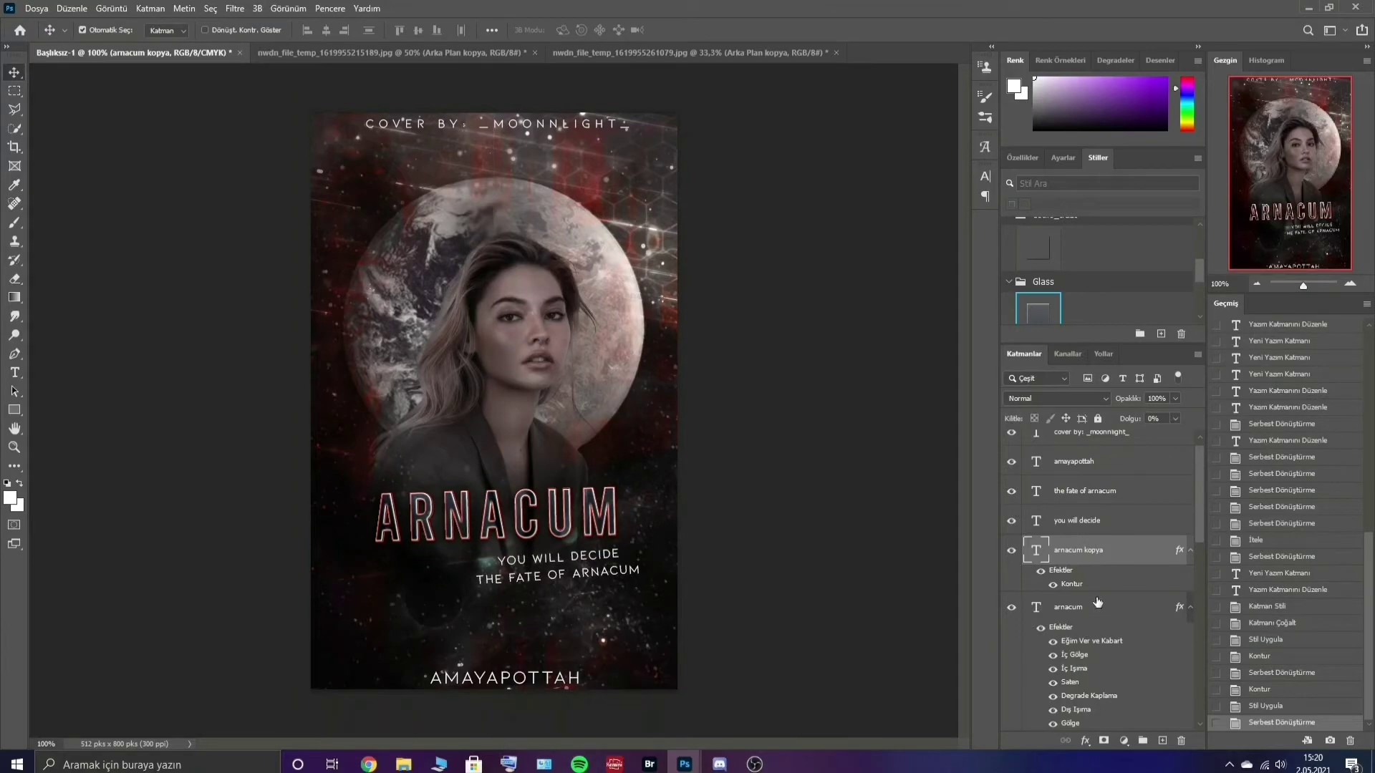
Add a new empty layer and delete the Katman 9 layer
key("b")
key("ctrl+shift+alt+n")
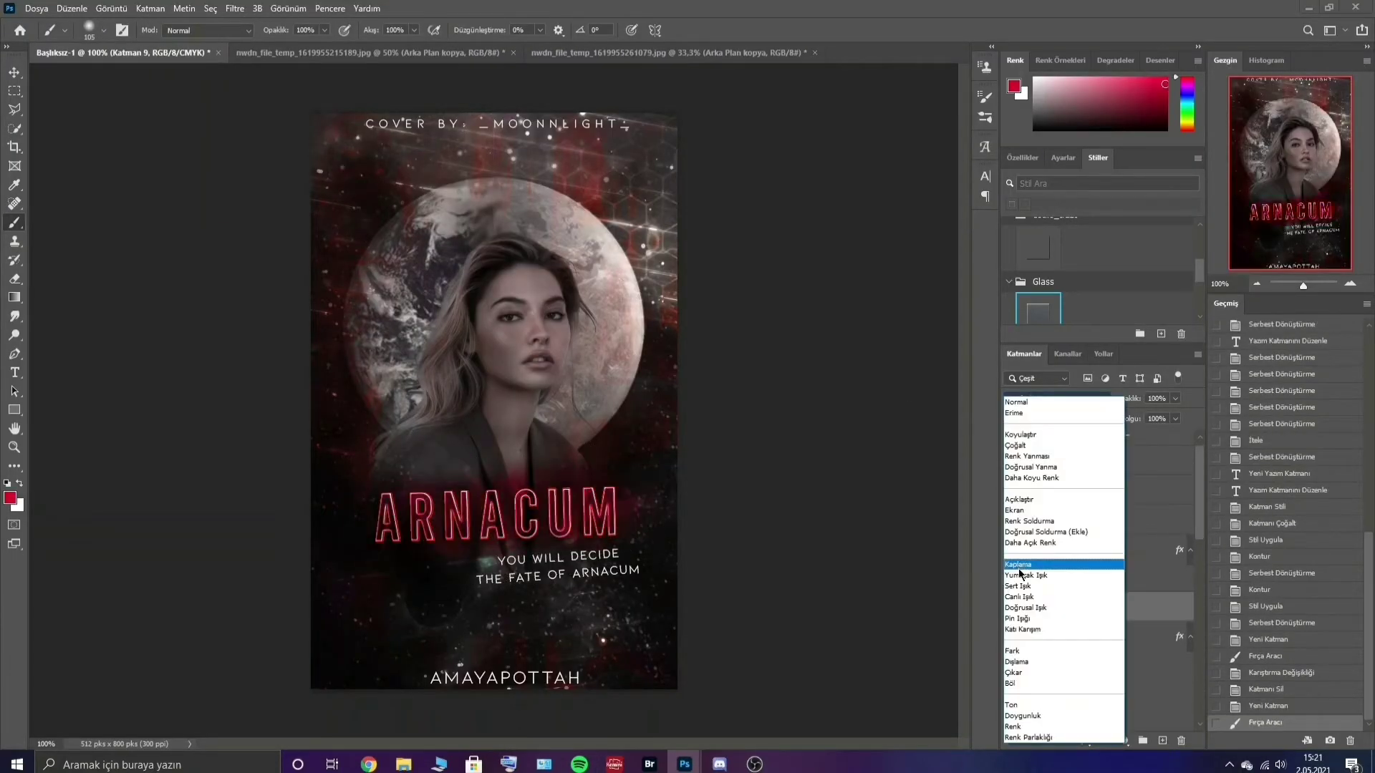
left_click(1108, 555)
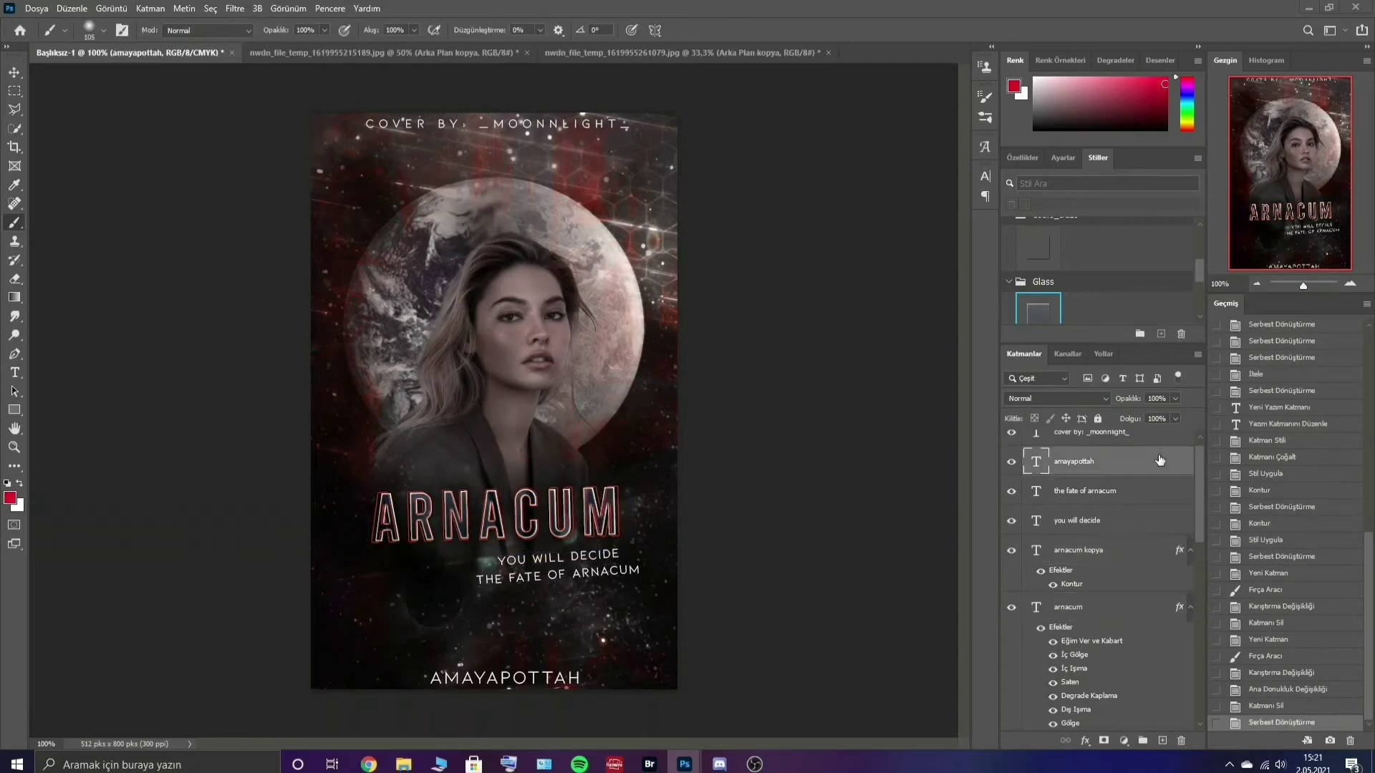
Group the text layers and rename the group Yazı
key("ctrl+g")
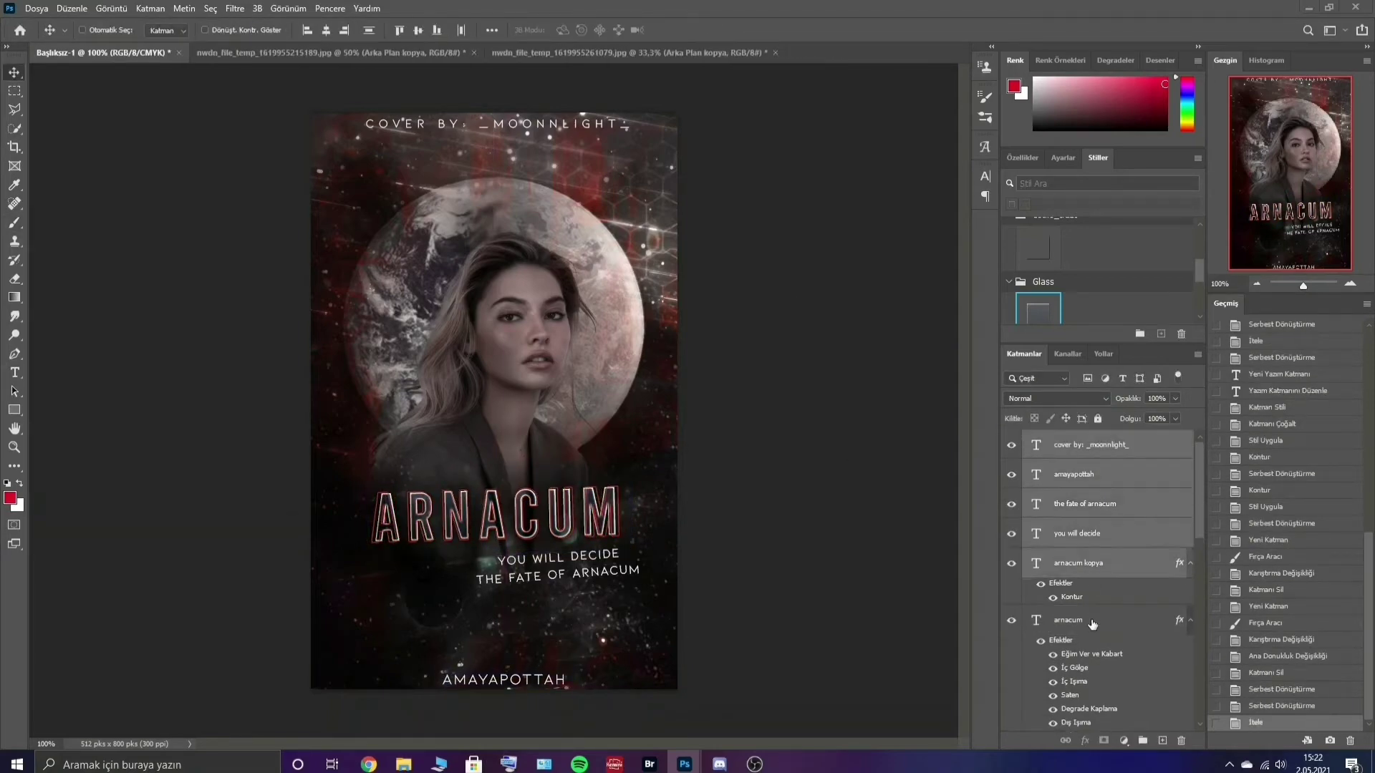
double_click(1071, 438)
type("yyyyyyyyyyyyyyyyyyyyyyyy")
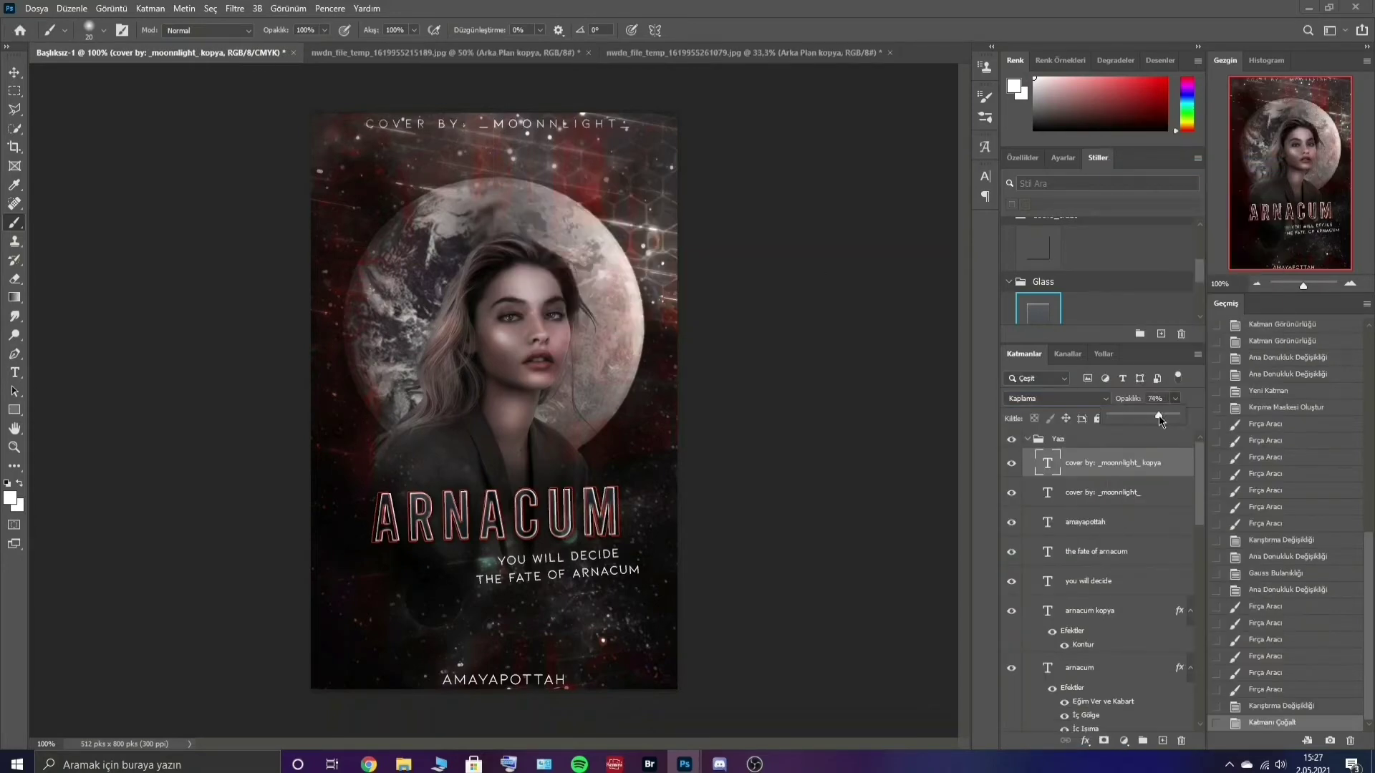
Duplicate the amayapottah credit and tagline layers, setting copies to Soft Light at about 72% opacity
left_click(1117, 522)
key("ctrl+j")
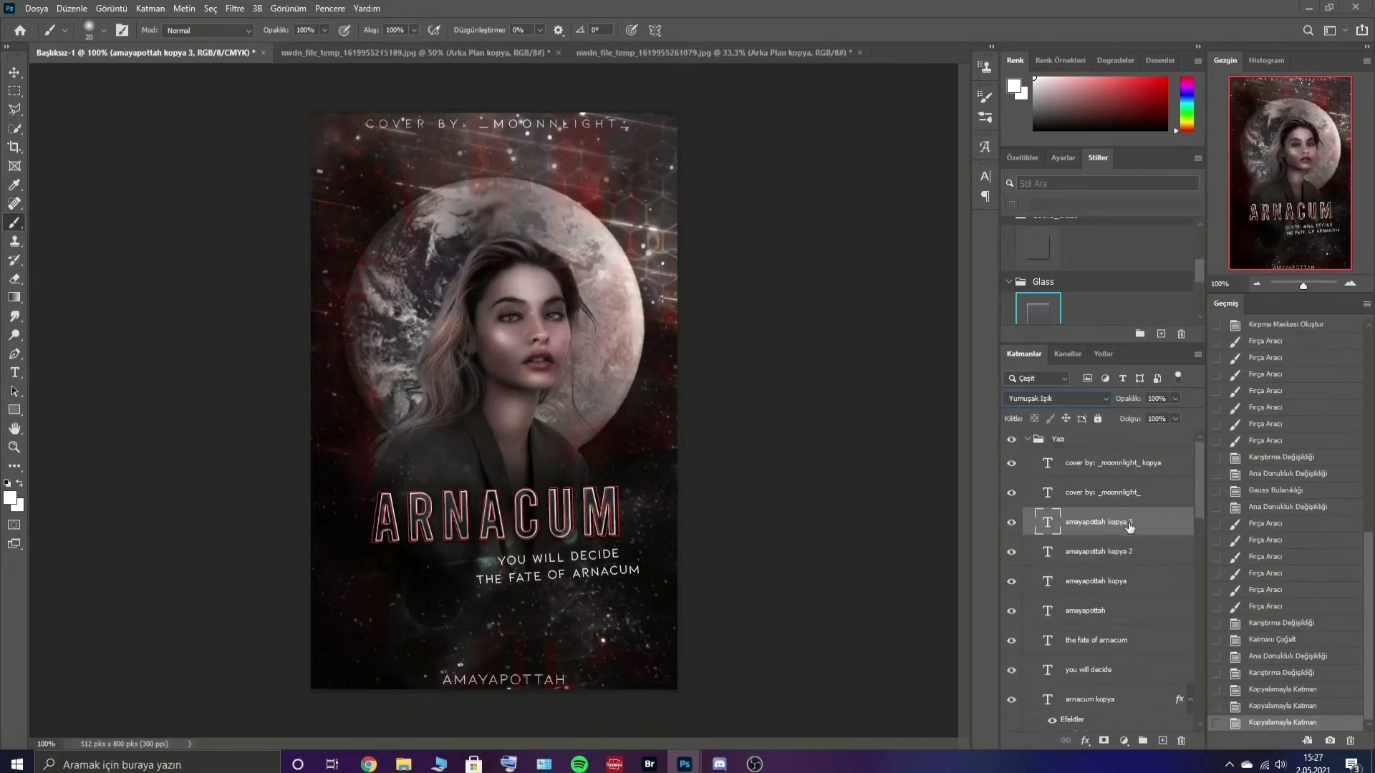
scroll(1102, 573, "down", 1)
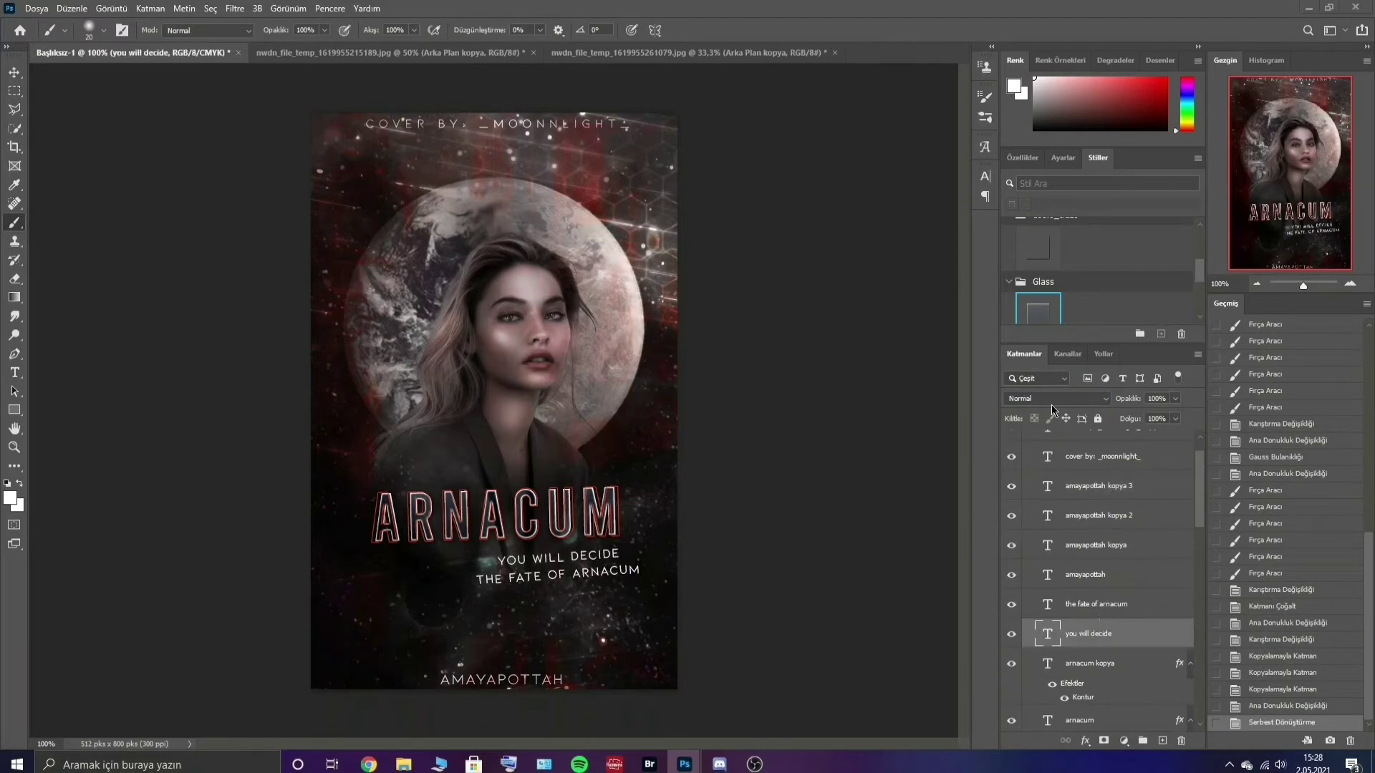
left_click(1095, 603)
left_click(1056, 398)
left_click(1029, 575)
key("ctrl+j")
key("ctrl+j")
key("ctrl+j")
mouse_move(1175, 398)
left_mouse_down()
mouse_move(1157, 415)
mouse_move(1172, 414)
left_mouse_up()
left_click(1074, 440)
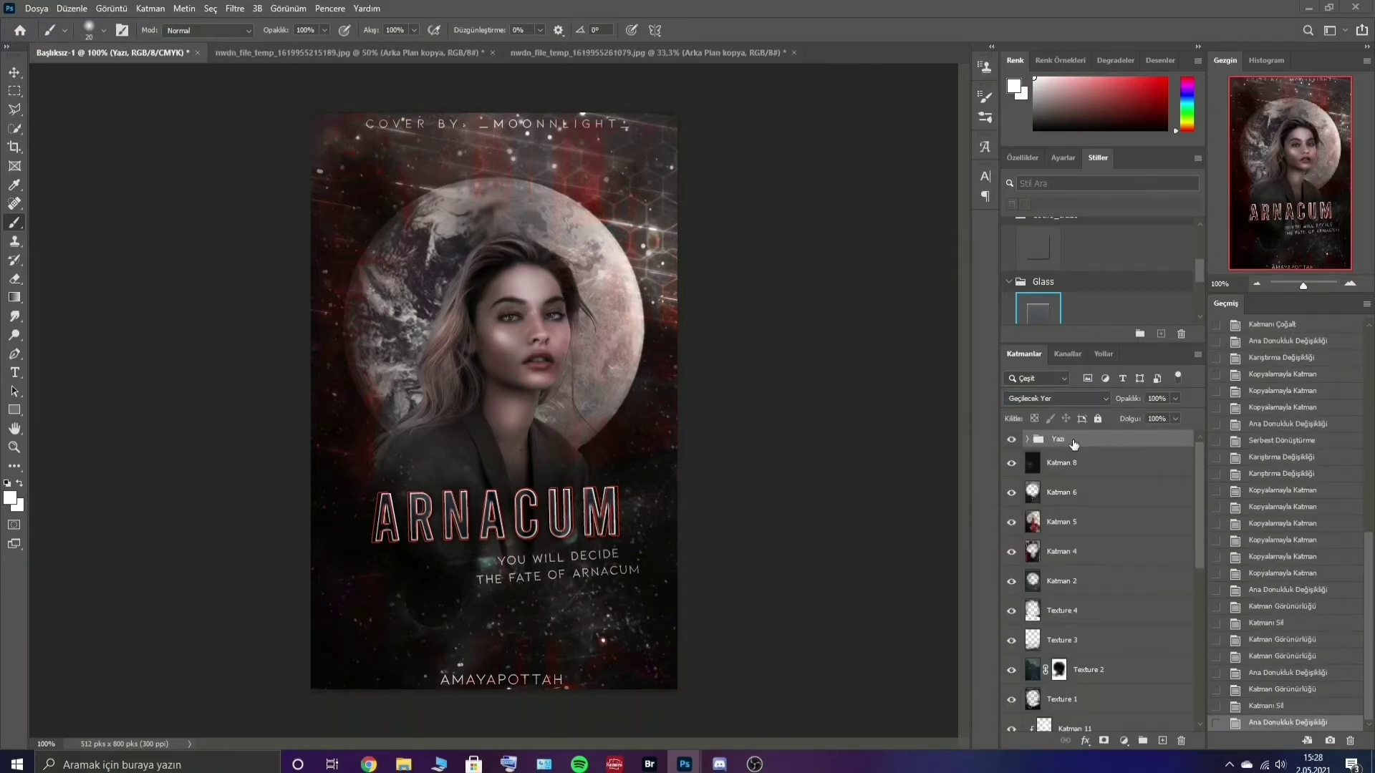
Grade the cover: hue -13, green mix +12, colour lookup, exposure, and selective colour cyan +11
left_click_drag(1097, 259, 1081, 241)
left_click_drag(1097, 299, 1102, 305)
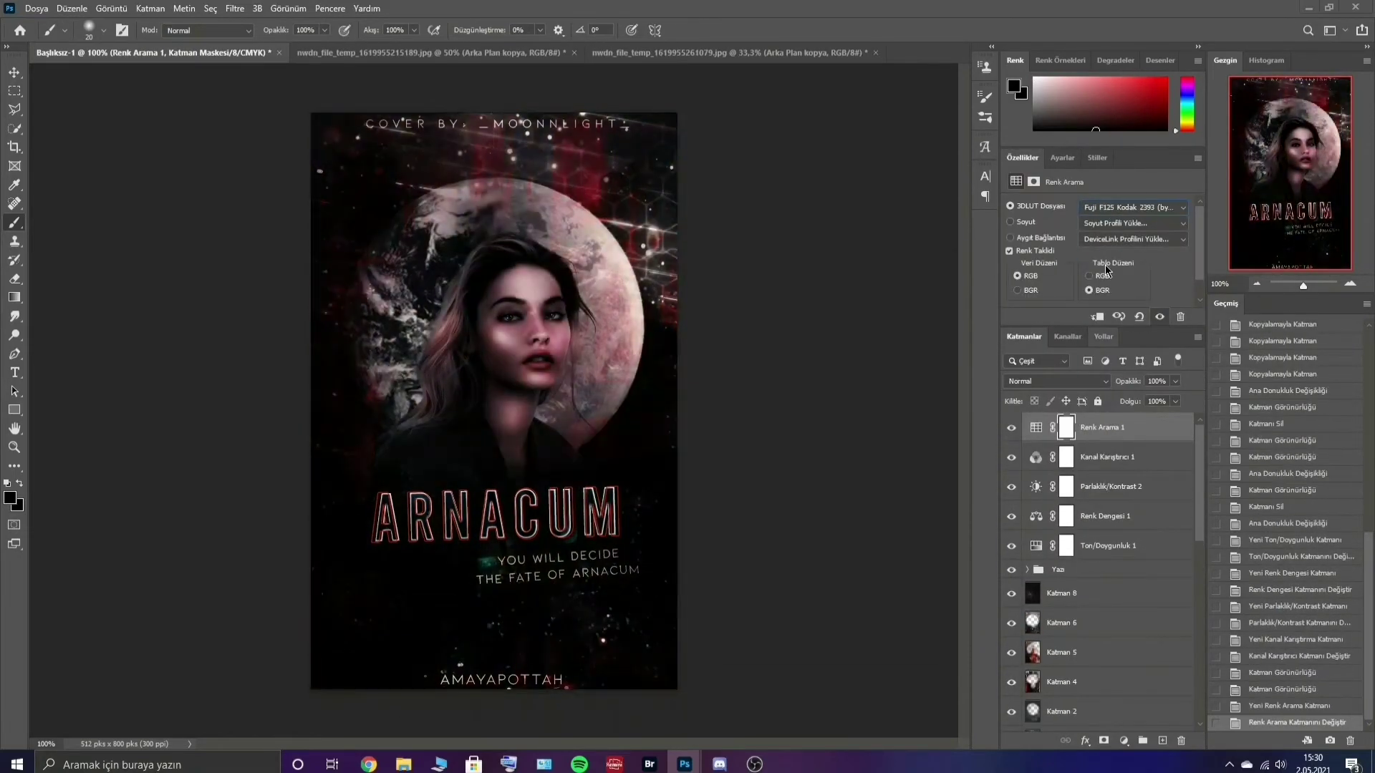
left_click(1010, 429)
left_click(1062, 158)
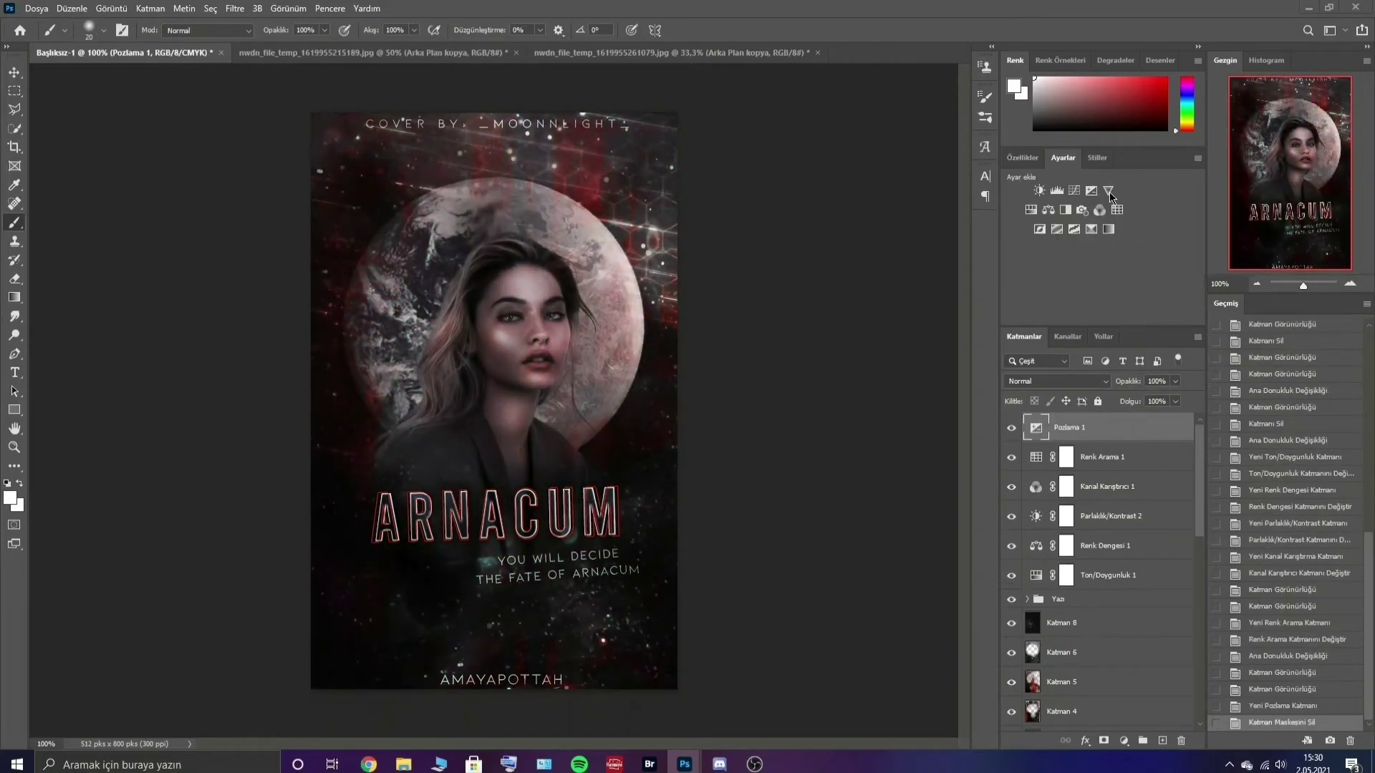
left_click(1092, 230)
left_click_drag(1096, 253, 1106, 253)
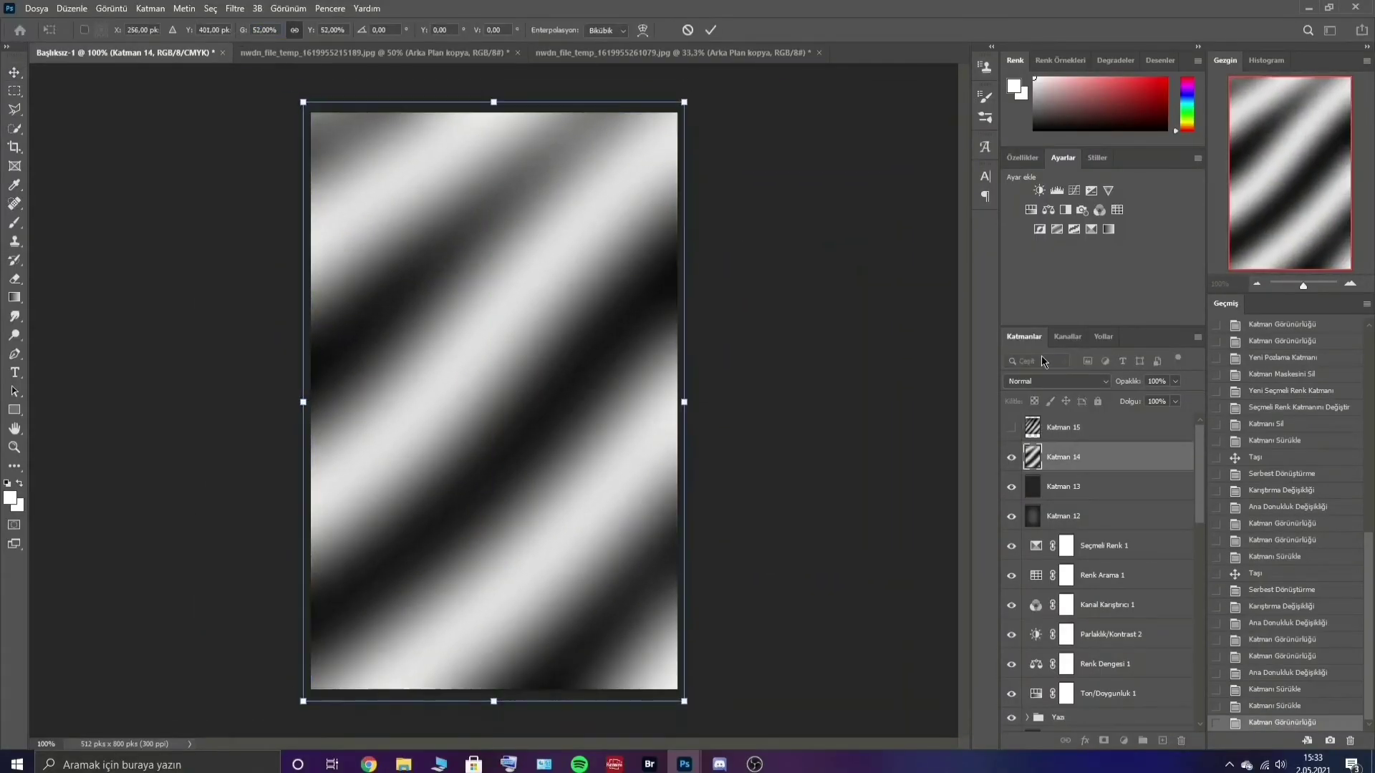
Commit the stretched striped layer, change its blend mode to Soft Light, and bring Bridge forward
left_click(710, 29)
left_click(1056, 381)
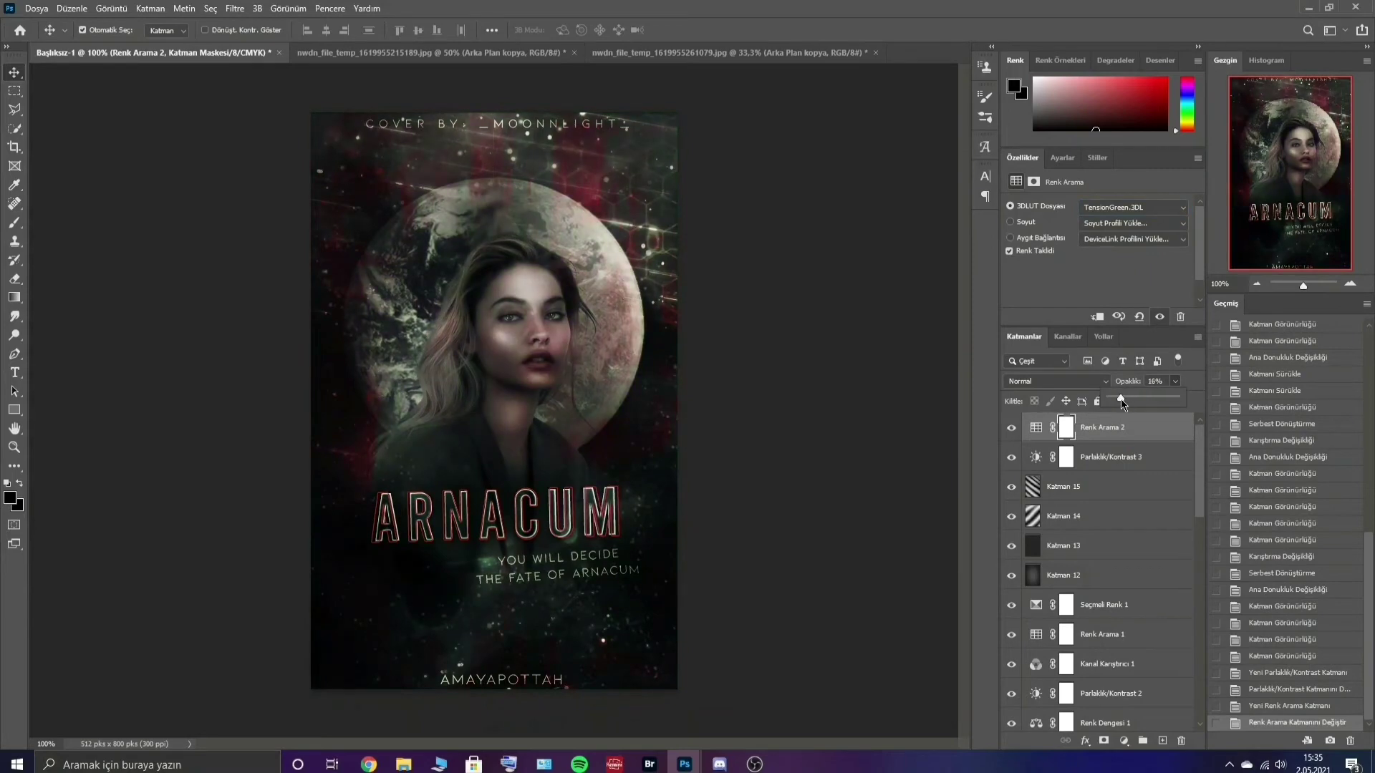
left_click(649, 763)
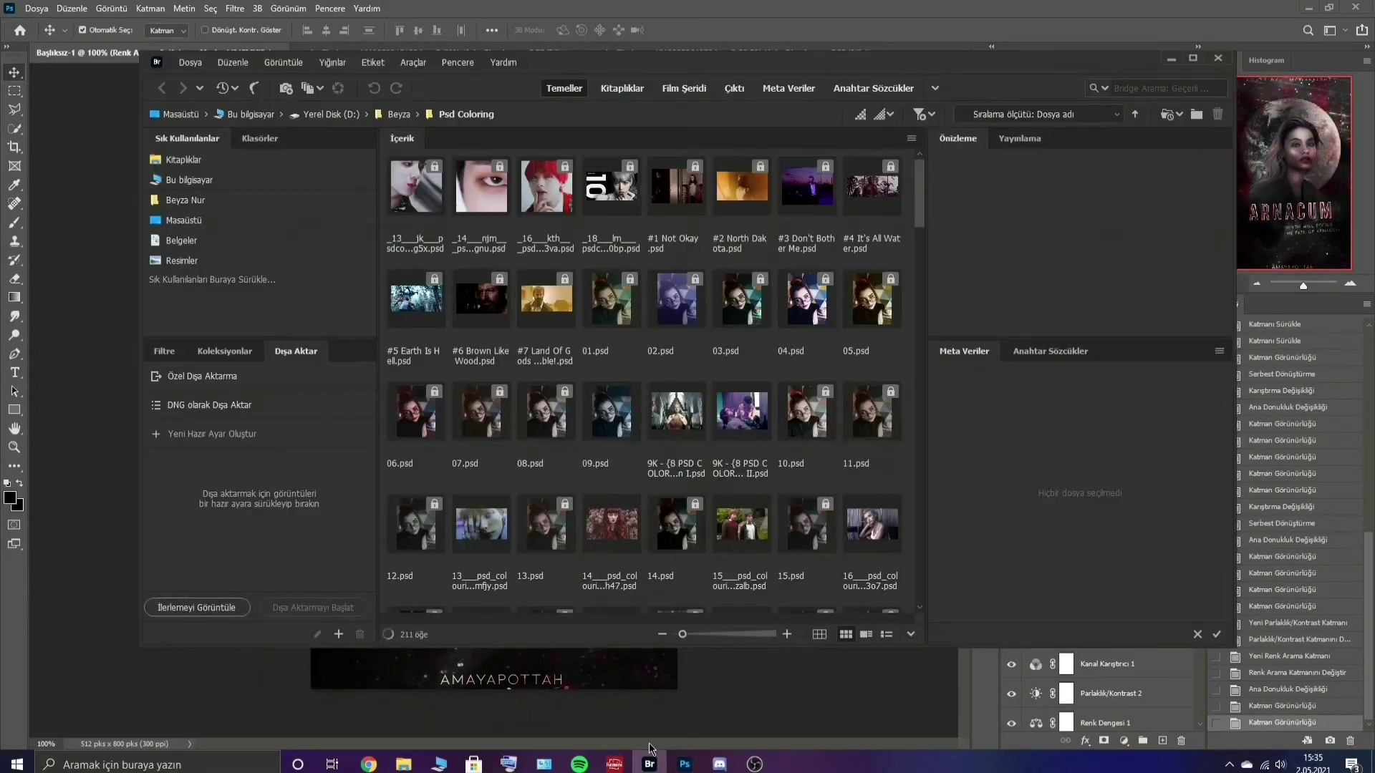
Select several Psd coloring files in Bridge and open them in Photoshop
left_click(483, 205, "ctrl")
scroll(616, 358, "down", 10)
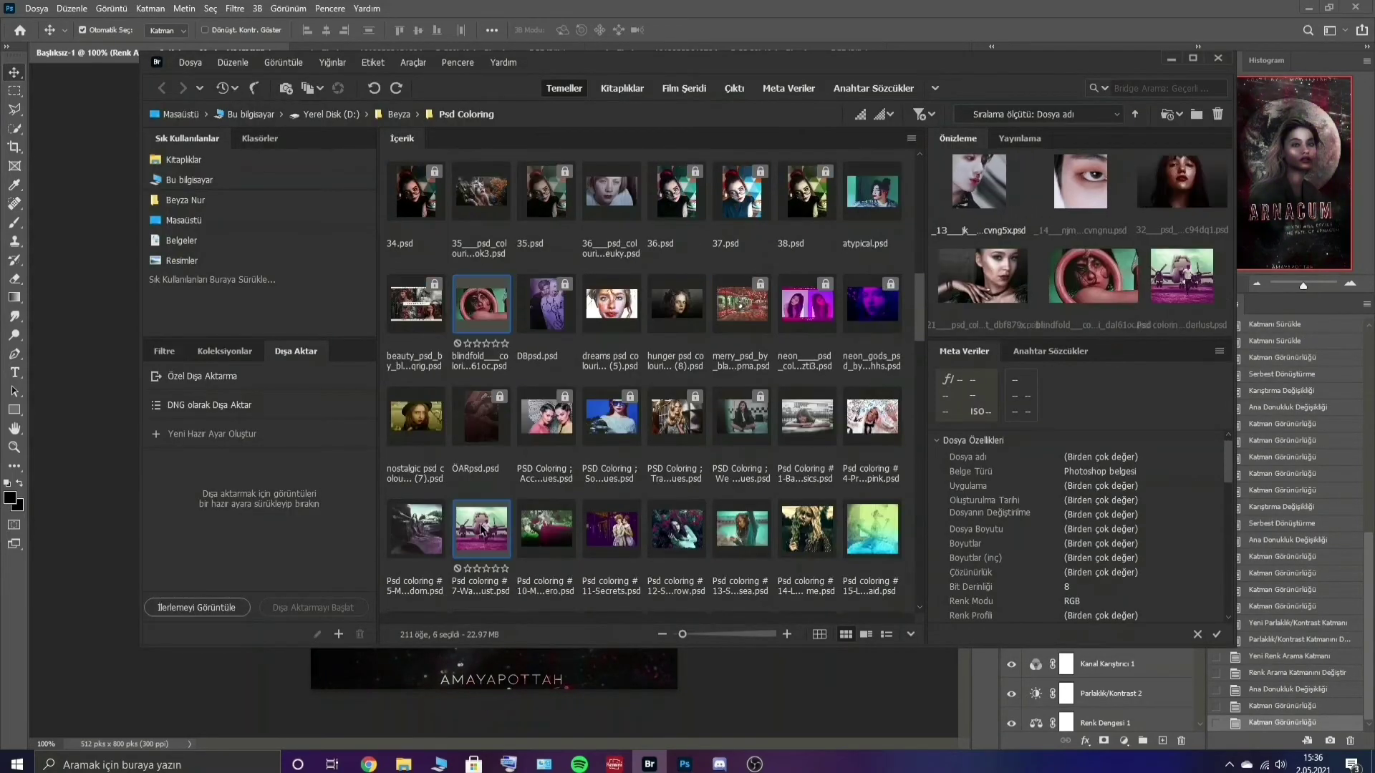
left_click(481, 193, "ctrl")
left_click(686, 490, "ctrl")
scroll(689, 491, "down", 10)
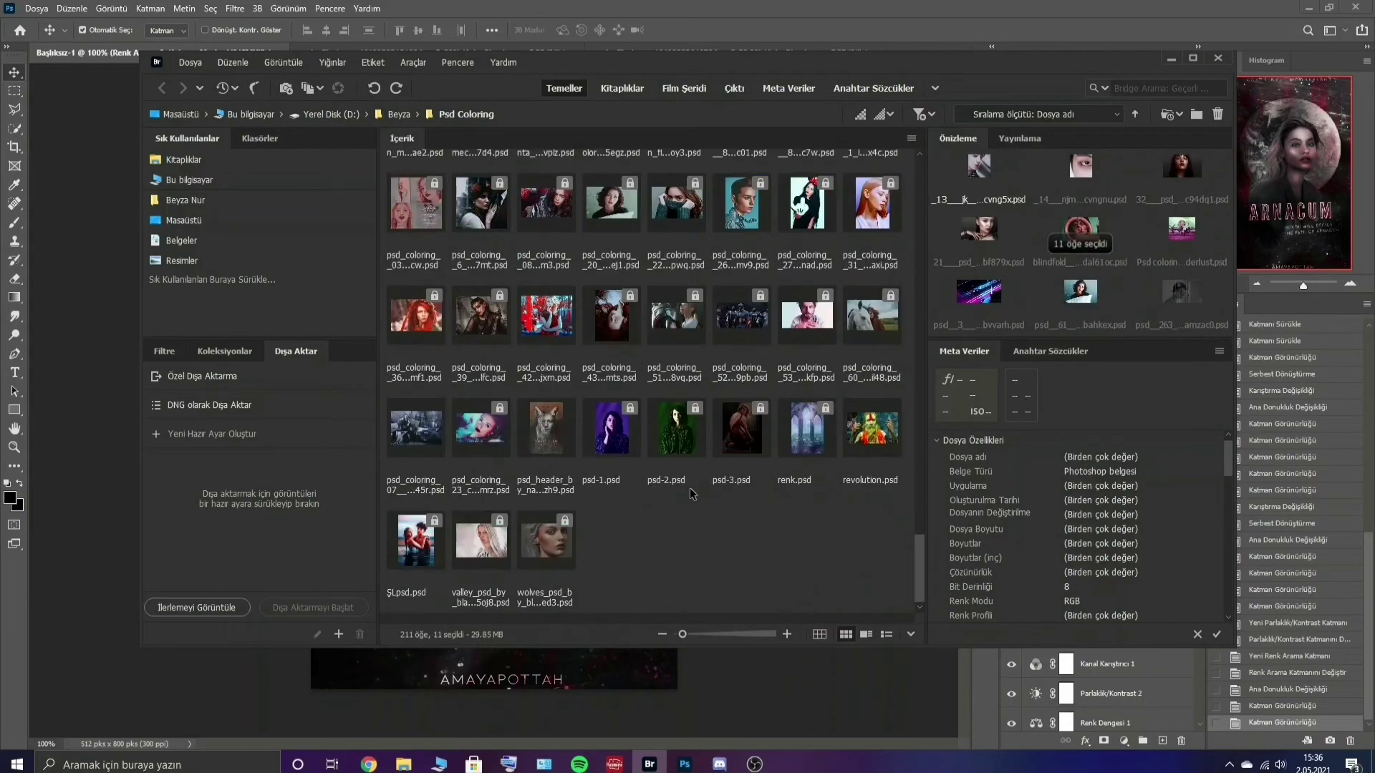
double_click(739, 337)
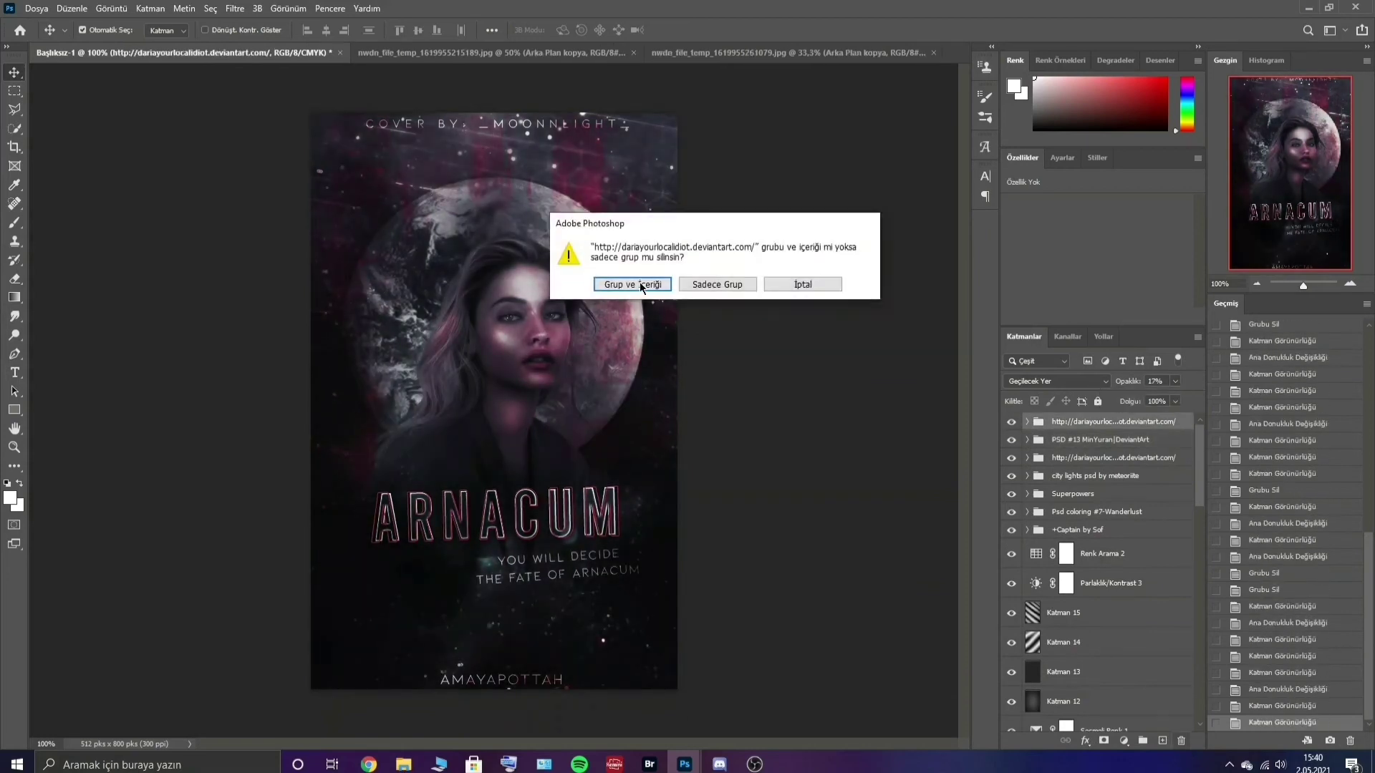
Delete the unwanted top group and group the remaining colouring layers as 'Psd Coloring'
left_click(633, 285)
key("ctrl+g")
double_click(1062, 421)
type("Psd Coloring")
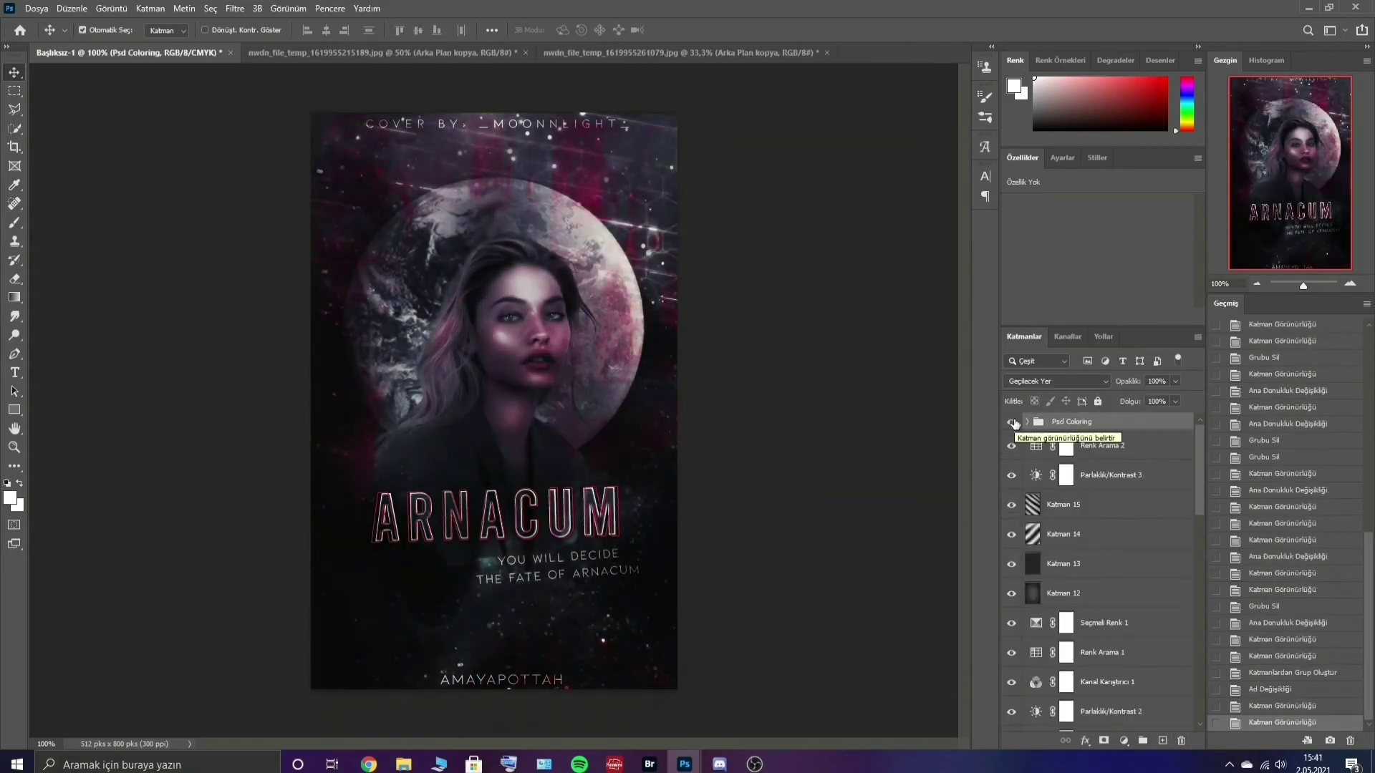
Add a new Overlay brush layer above Psd Coloring at 30% opacity
left_click(1162, 740)
key("b")
left_click(1056, 380)
left_click(1031, 556)
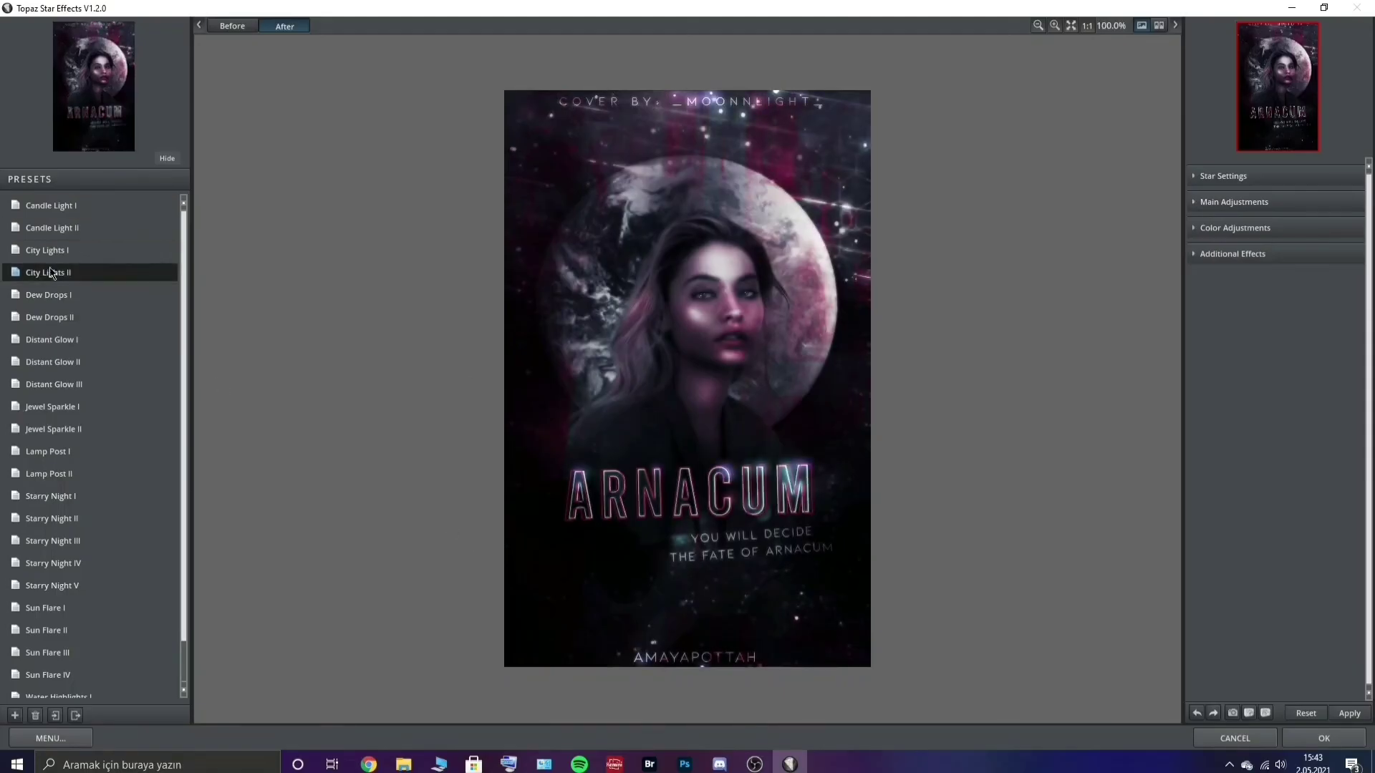
Try Topaz Star Effects presets, starting with City Lights II, and settle on Sun Flare IV
left_click(51, 318)
left_click(54, 429)
left_click(54, 518)
scroll(65, 645, "down", 1)
left_click(48, 630)
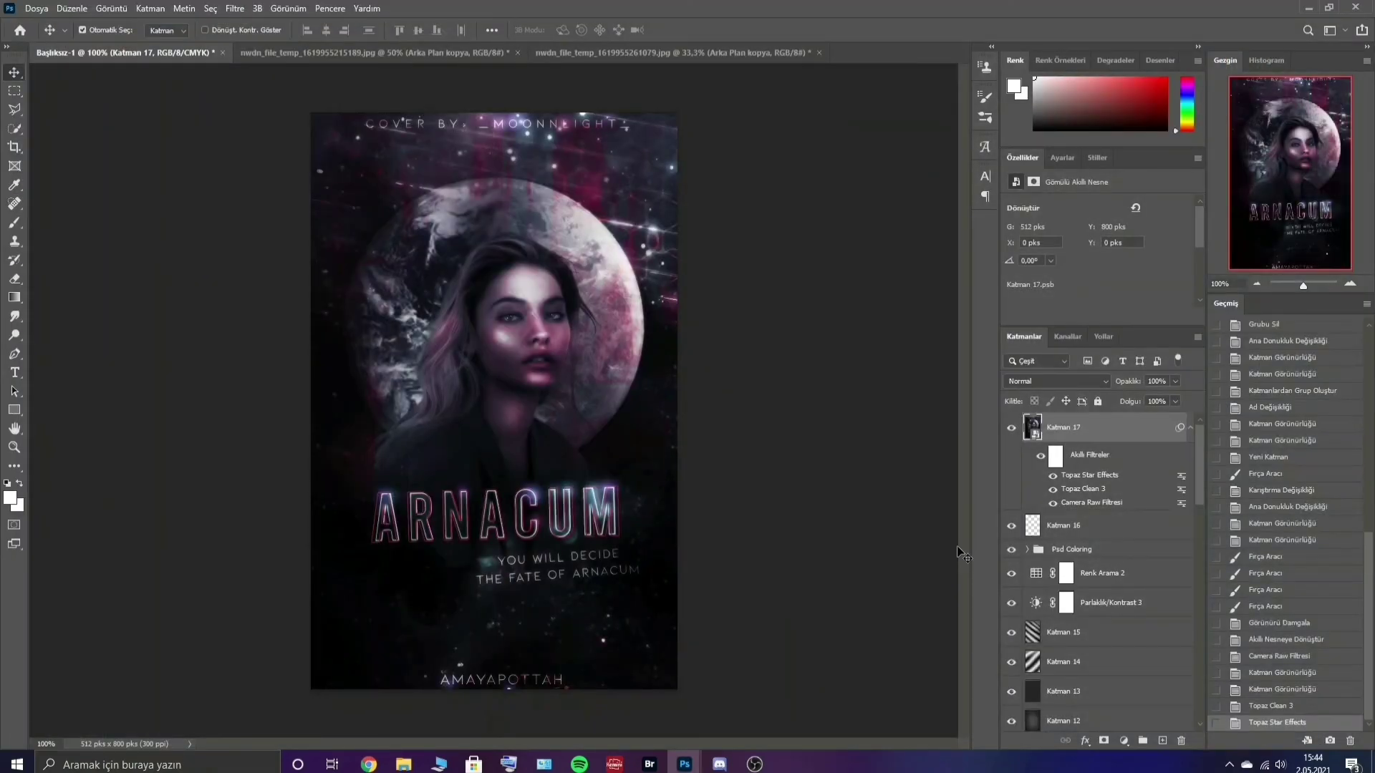
Stamp the visible cover into two new layers, nudging each a few pixels sideways
key("ctrl+alt+shift+e")
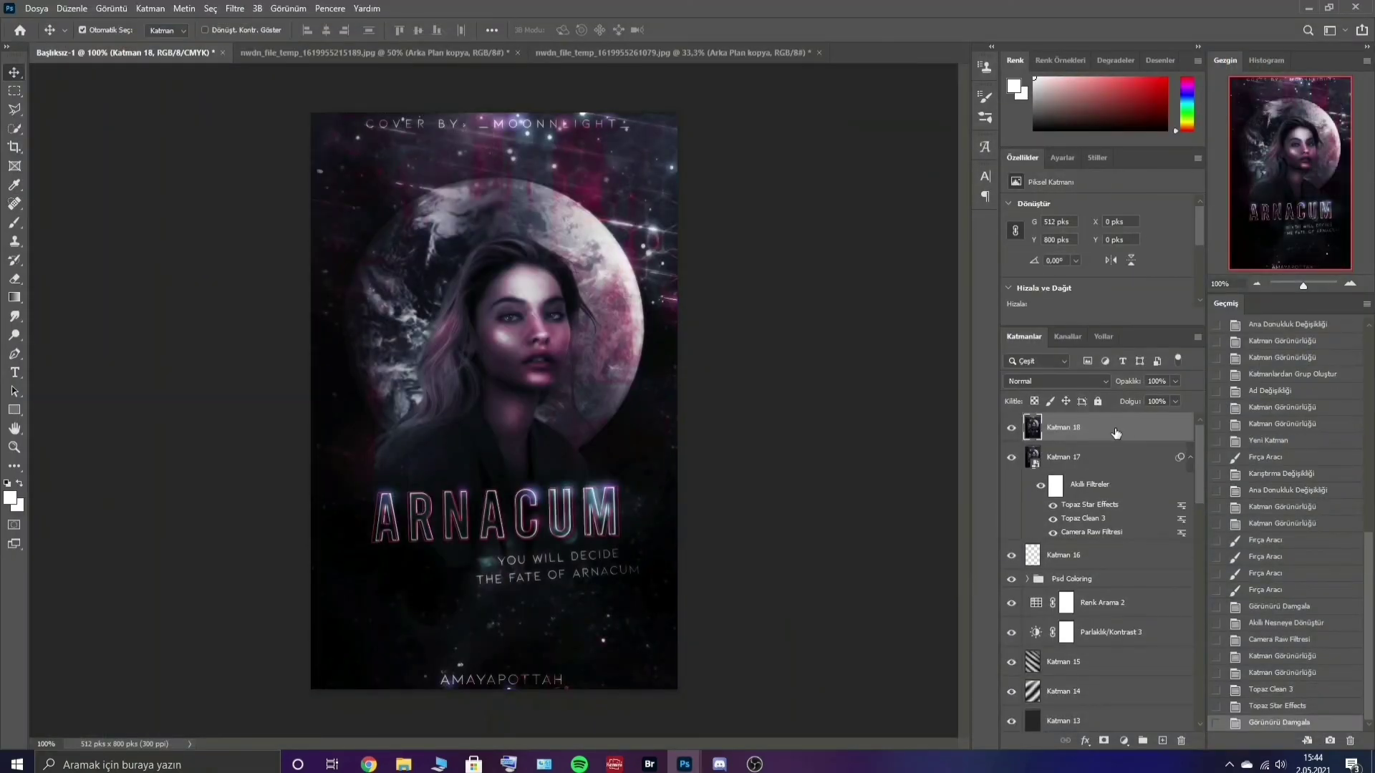
double_click(1102, 428)
left_click(1152, 96)
key("Left")
key("ctrl+alt+shift+e")
double_click(1102, 428)
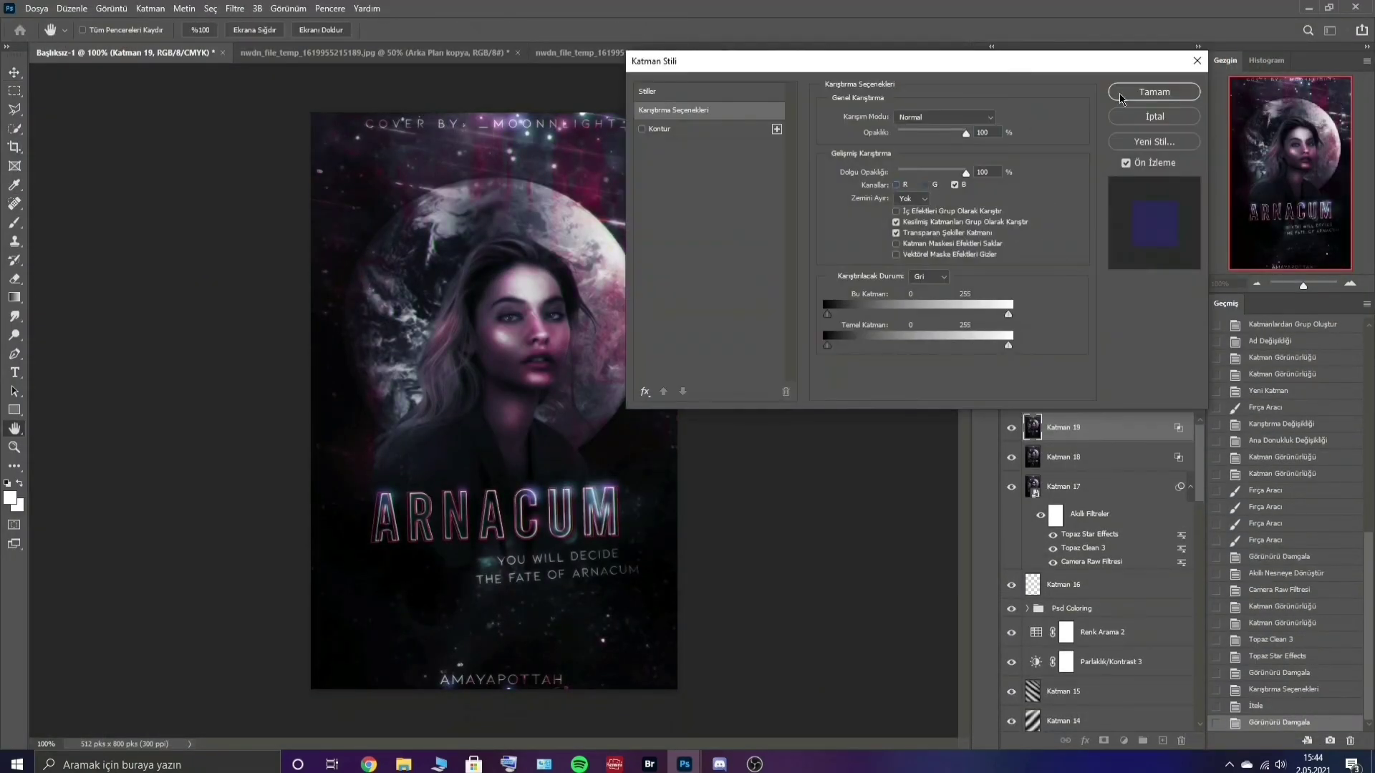
left_click(1153, 95)
key("Right")
Save the cover document as Arnacum.psd
key("ctrl+s")
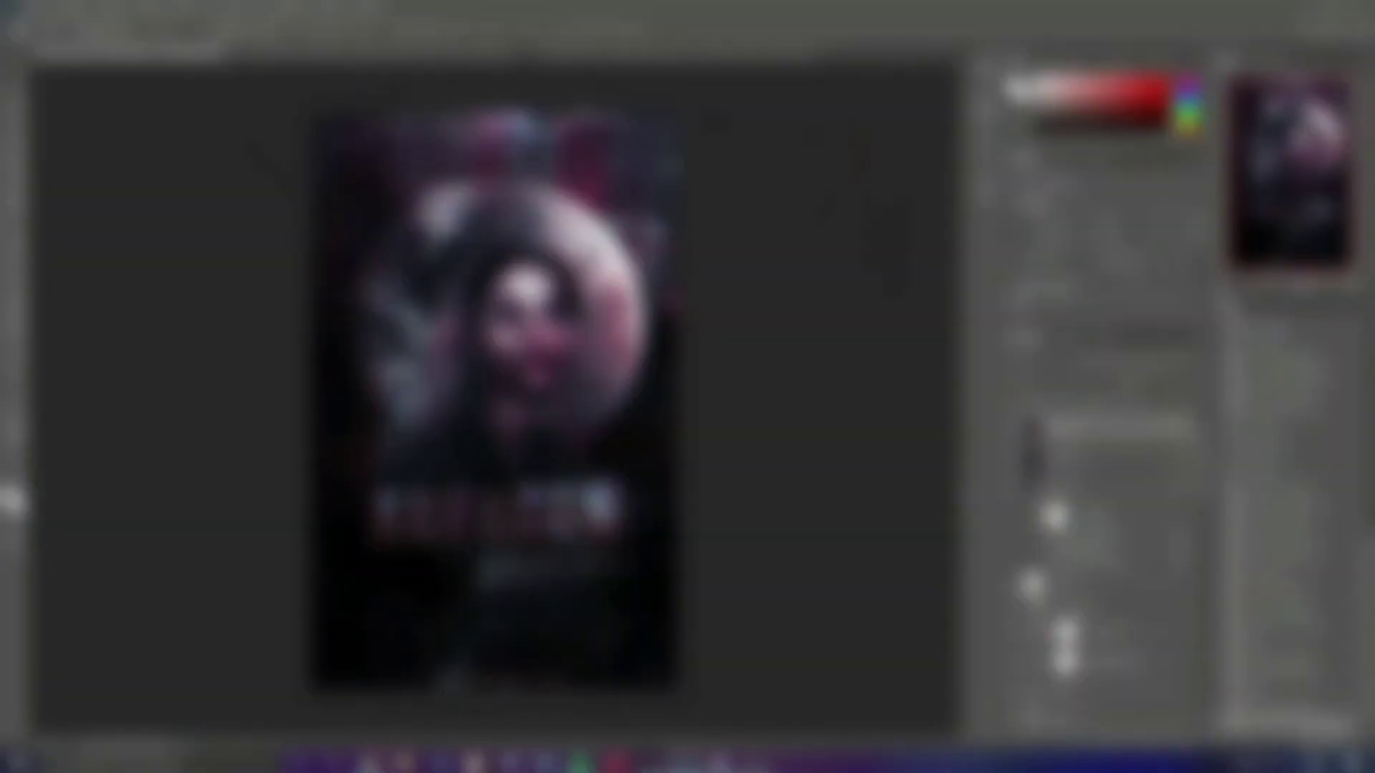
type("Arnacum")
key("Return")
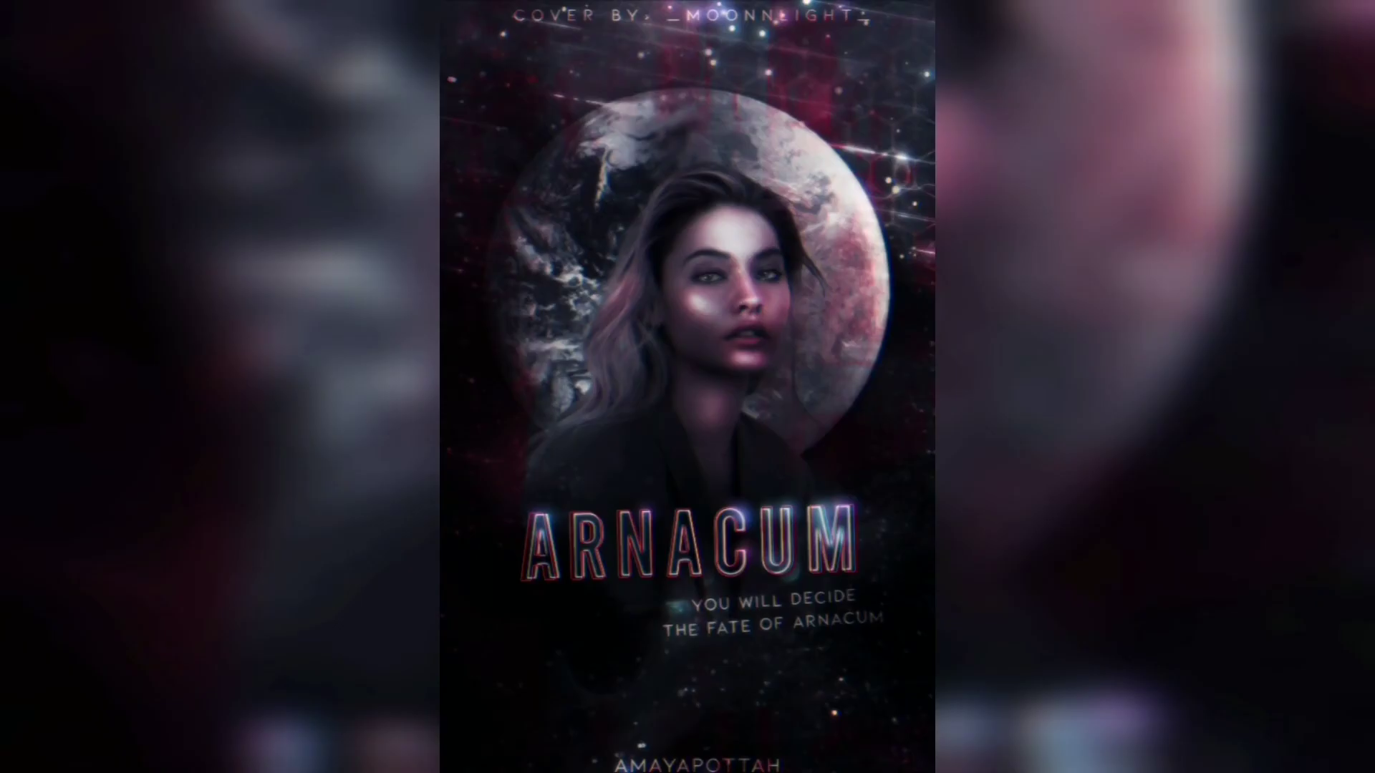